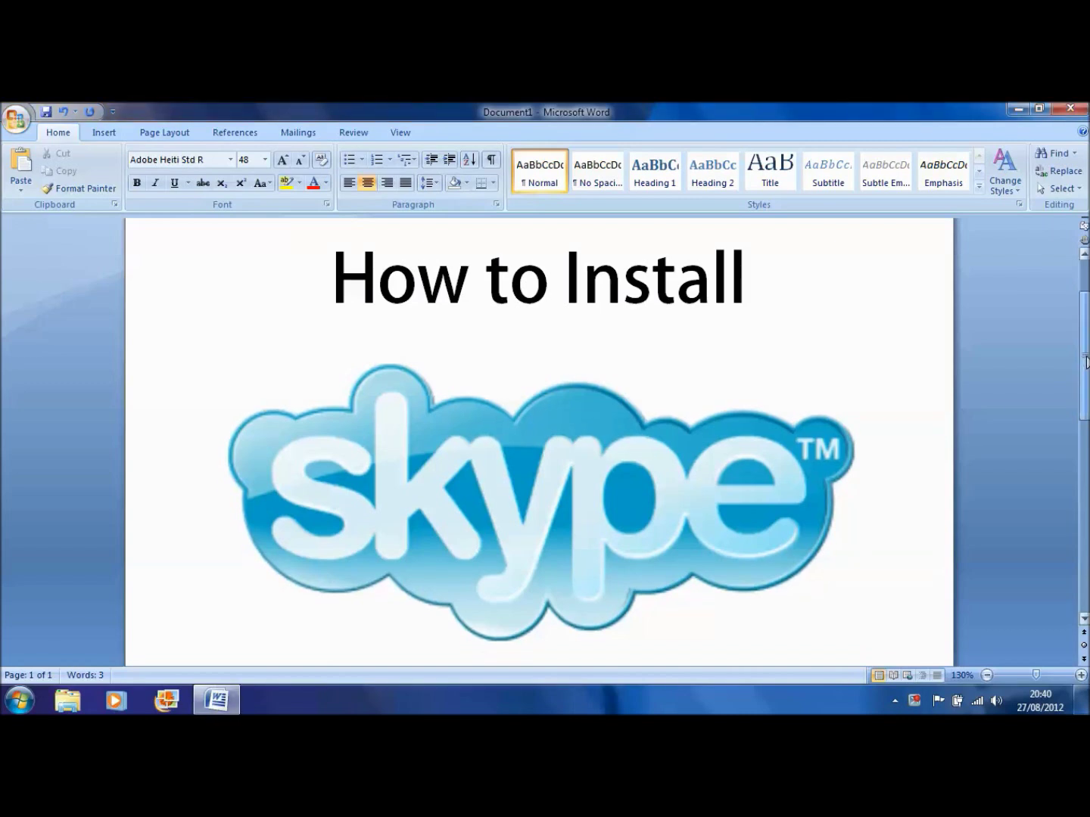
Step: Minimize the Word document and open Internet Explorer from the desktop
{"action": "left_click_drag", "start_coordinate": [1087, 359], "coordinate": [1087, 363]}
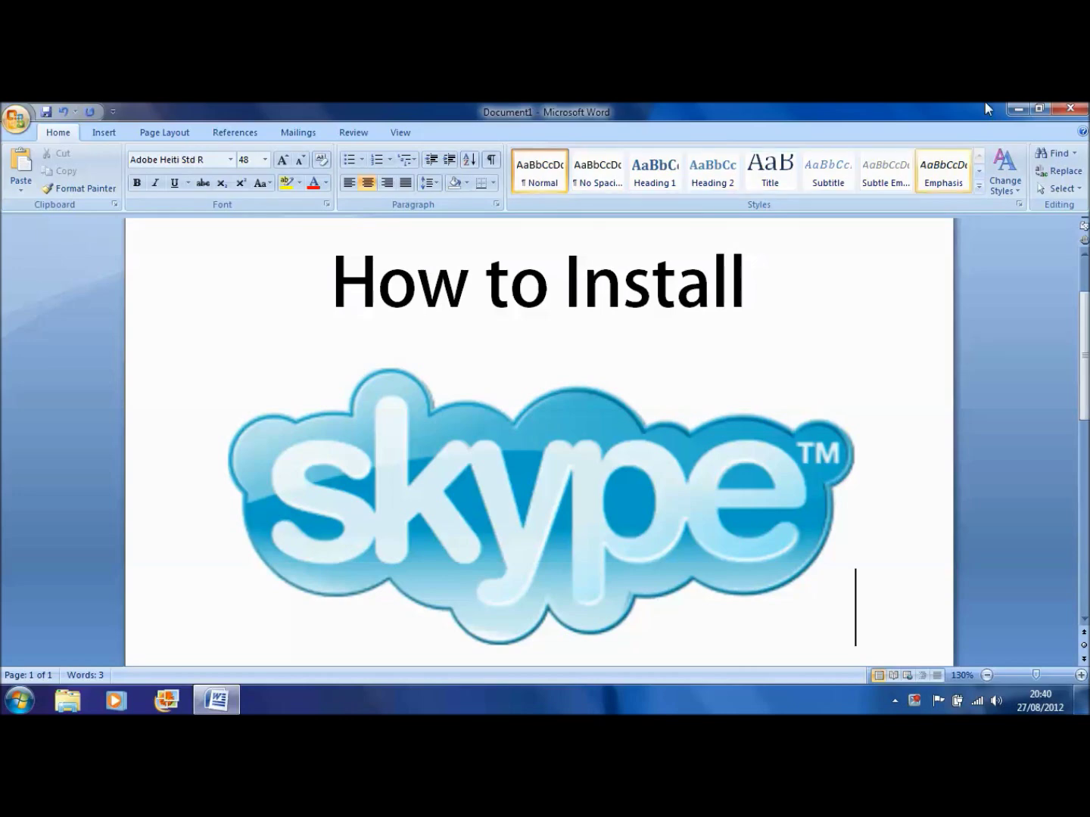
{"action": "left_click", "coordinate": [1015, 107]}
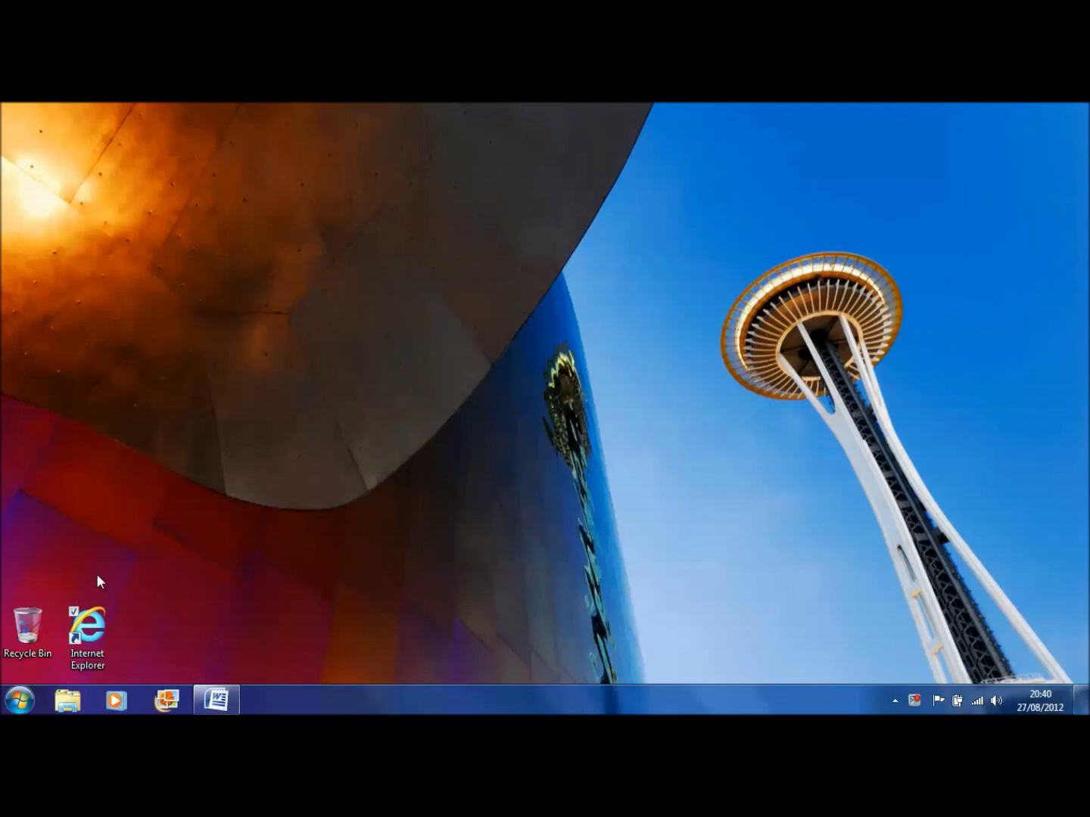
{"action": "left_click", "coordinate": [88, 626]}
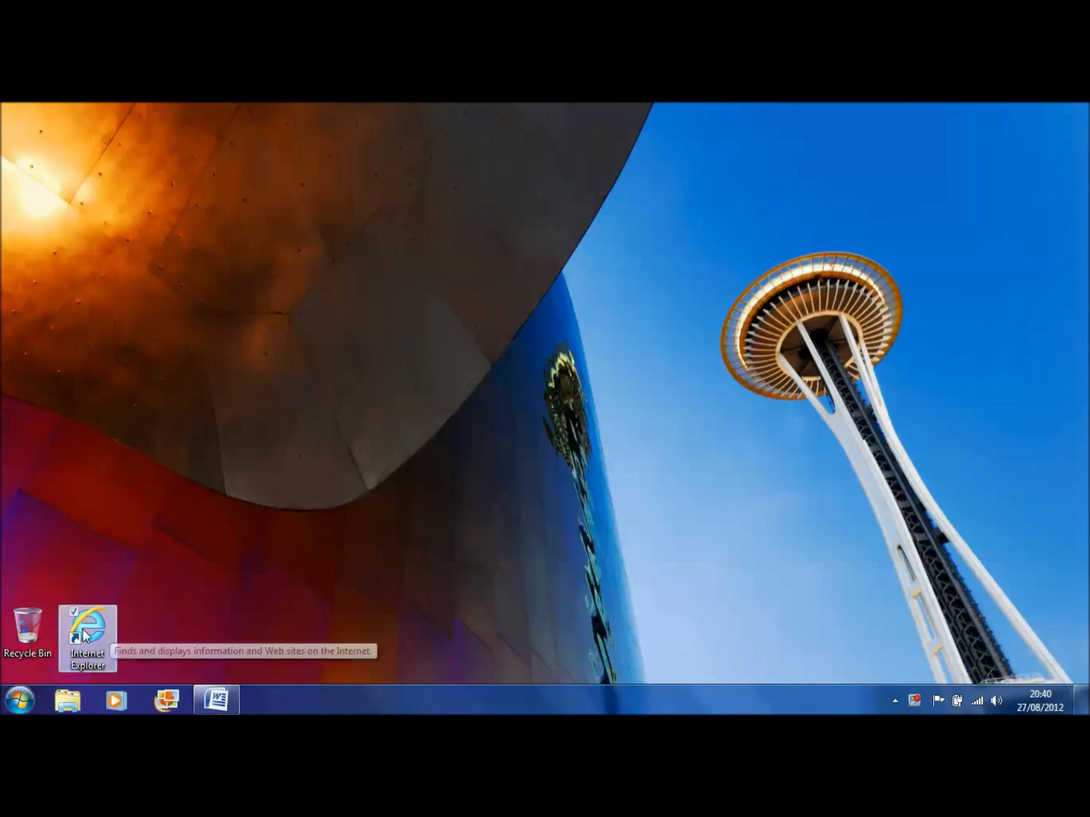
{"action": "double_click", "coordinate": [83, 631]}
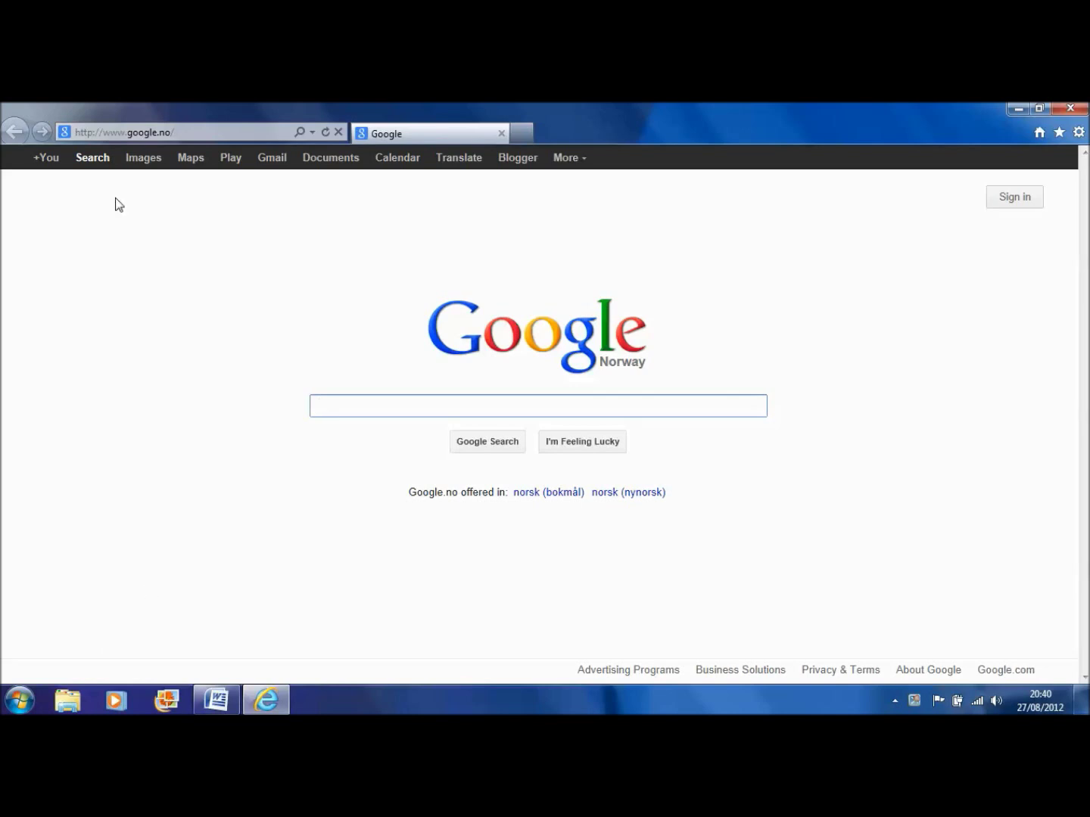
{"action": "left_click", "coordinate": [162, 134]}
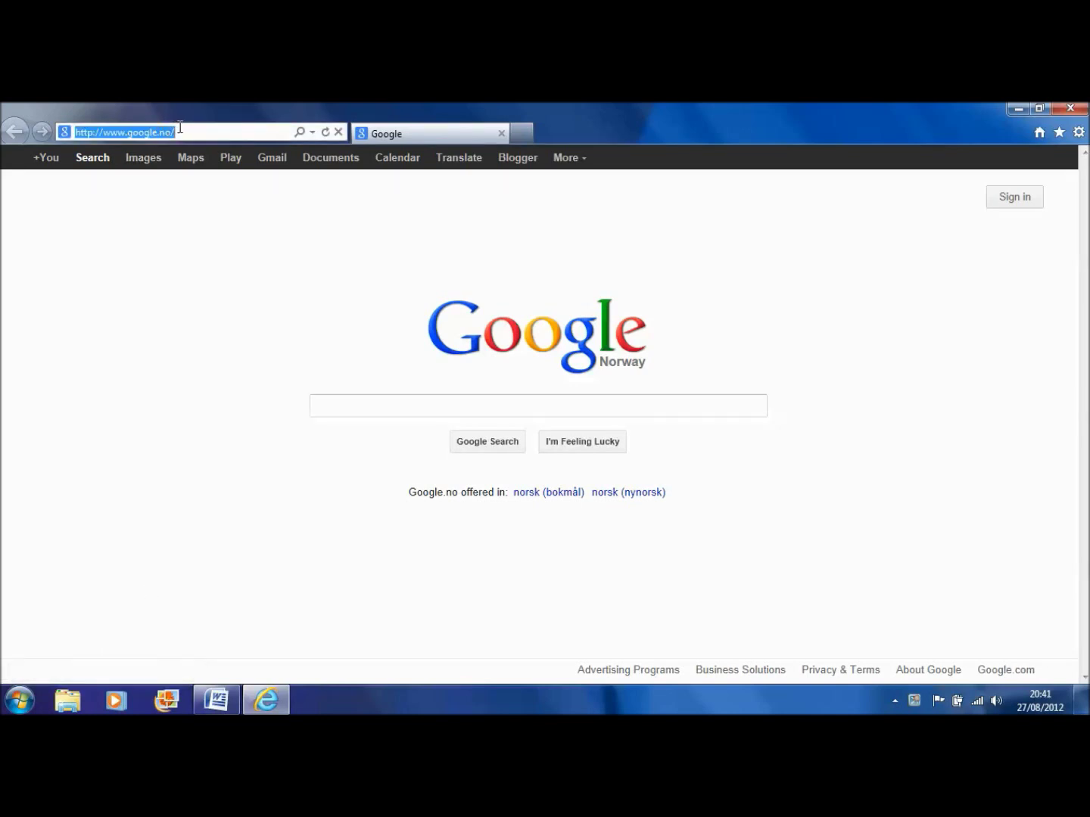
{"action": "left_click", "coordinate": [195, 131]}
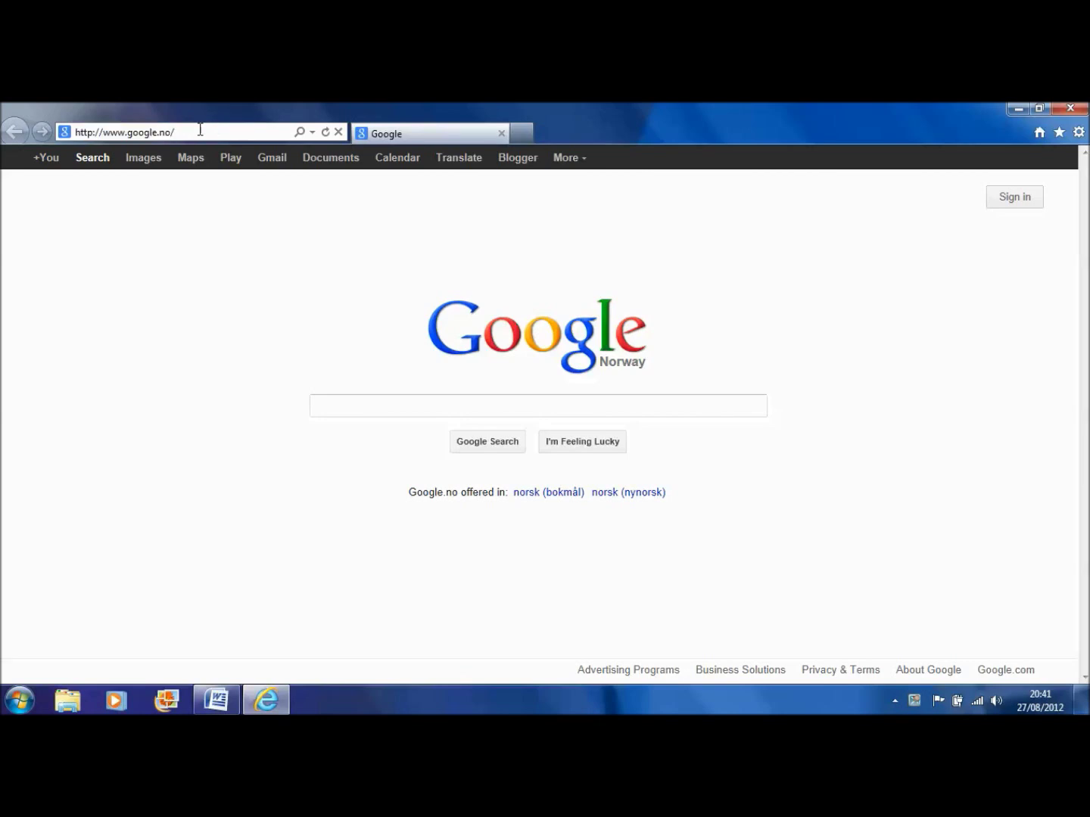
{"action": "left_click_drag", "start_coordinate": [201, 132], "coordinate": [75, 133]}
{"action": "type", "text": "www"}
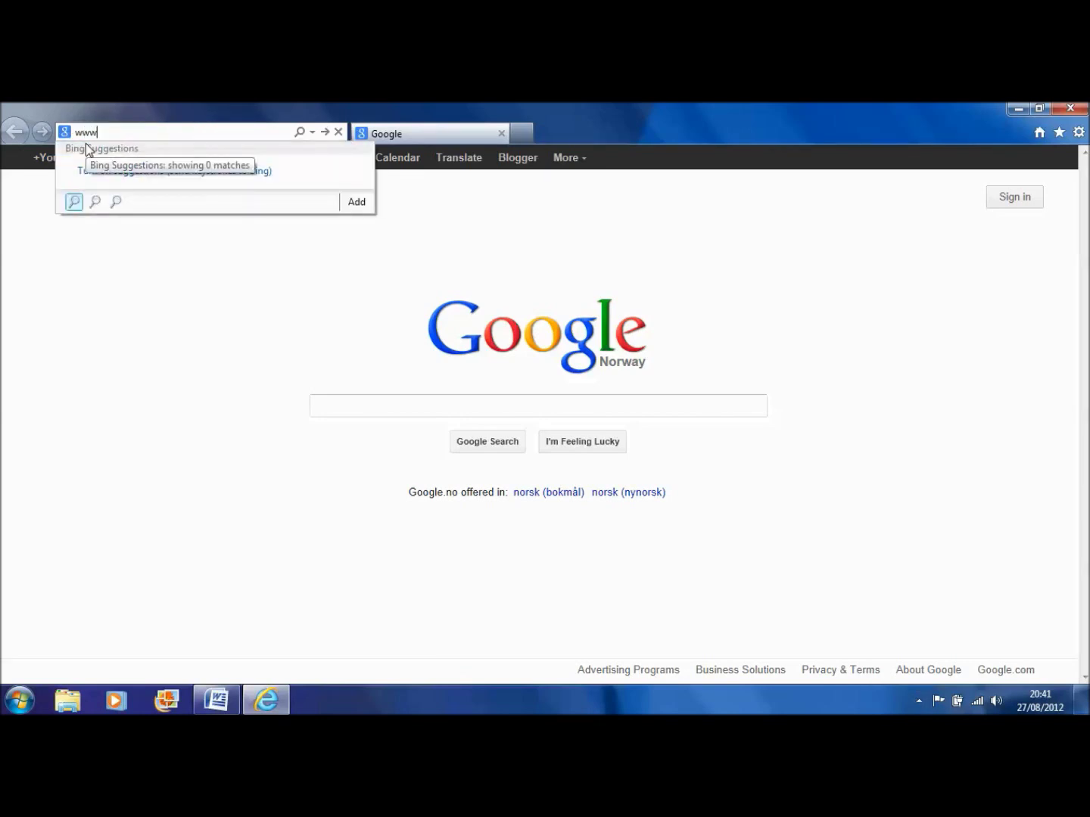
{"action": "type", "text": ".google"}
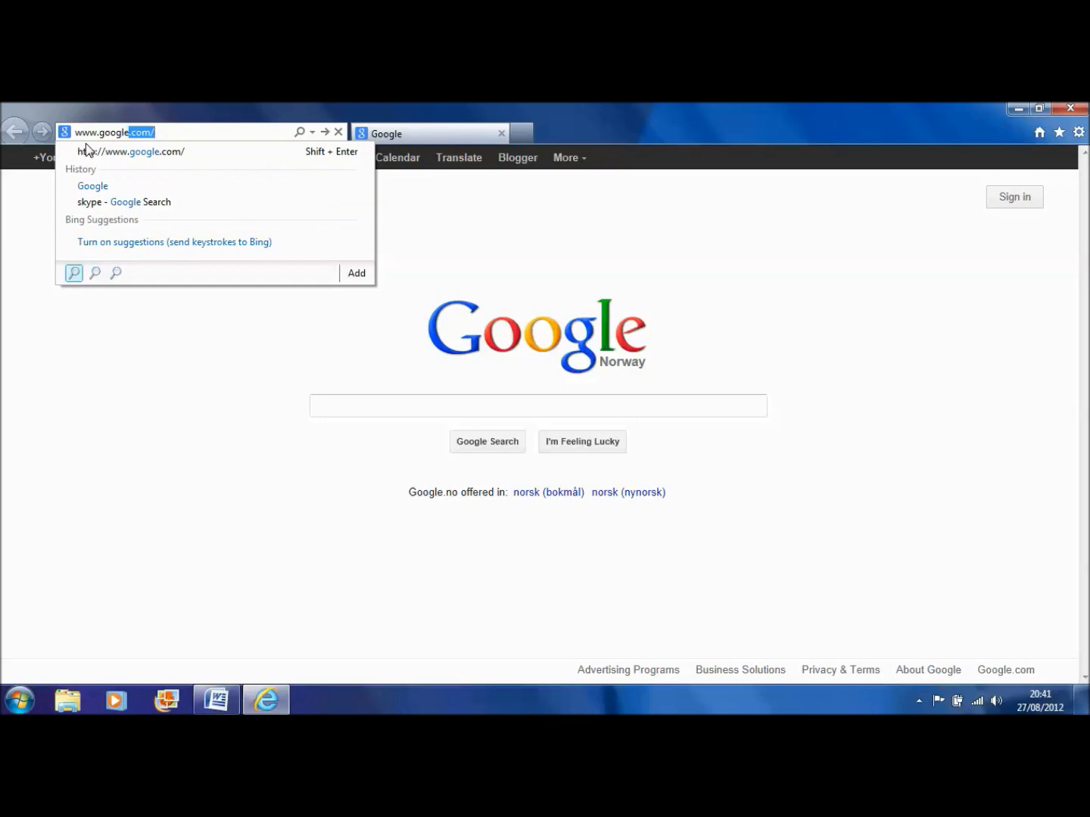
{"action": "type", "text": ".com"}
{"action": "key", "text": "Return"}
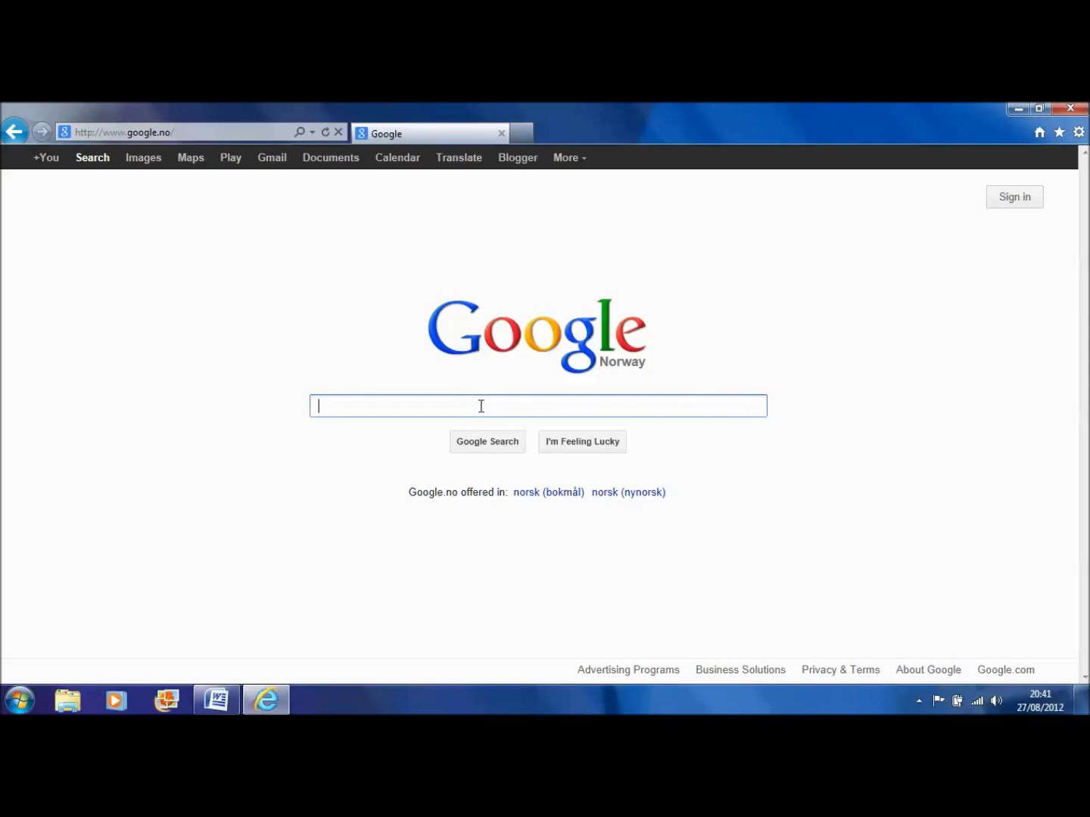
{"action": "type", "text": "sky"}
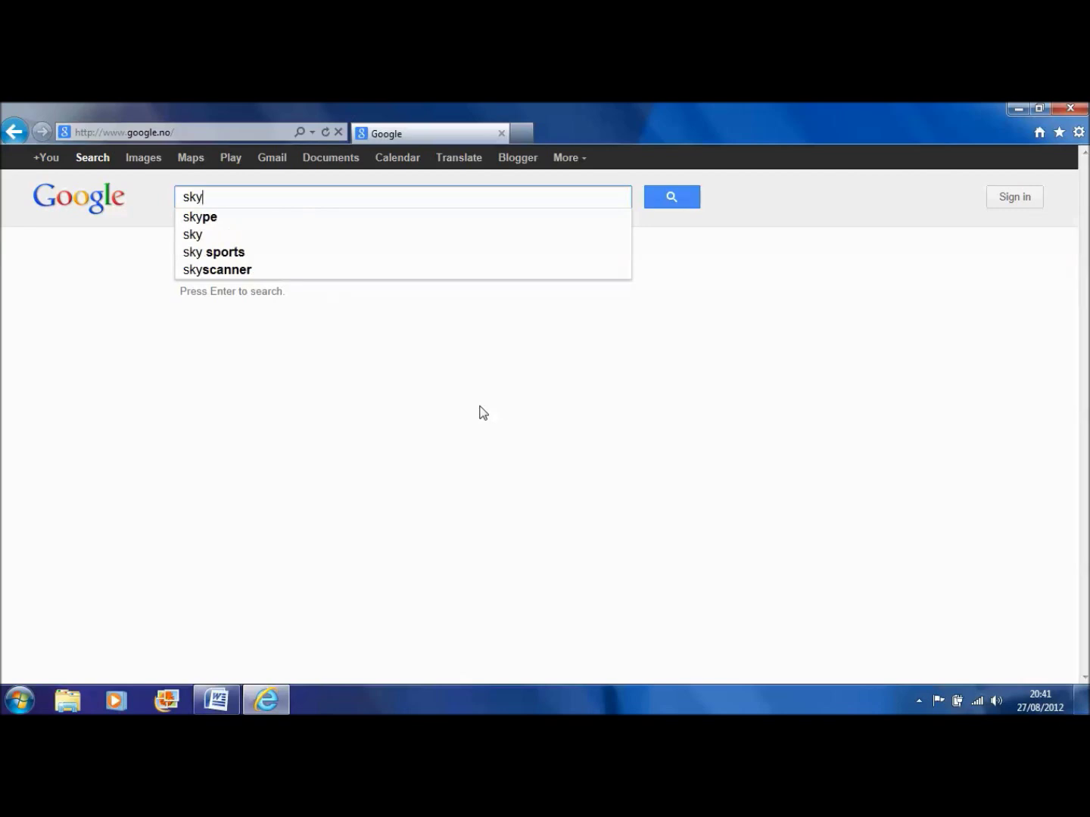
{"action": "type", "text": "pe"}
{"action": "key", "text": "Return"}
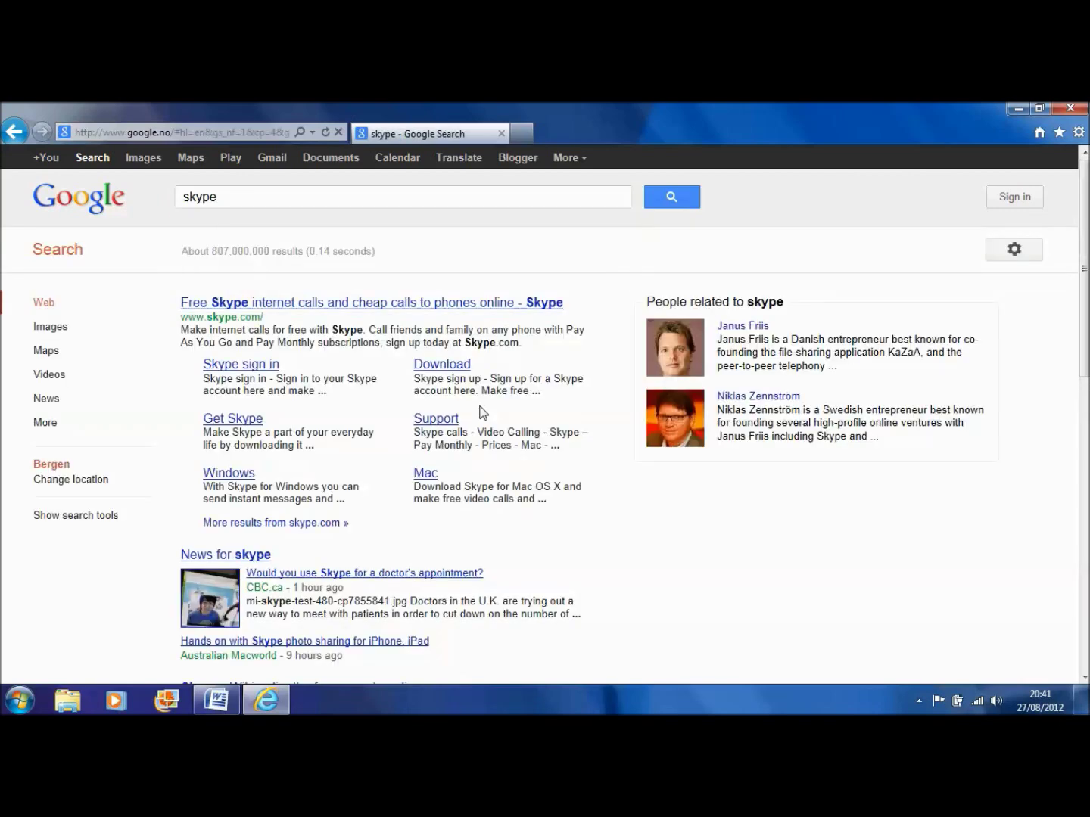
{"action": "left_click", "coordinate": [267, 308]}
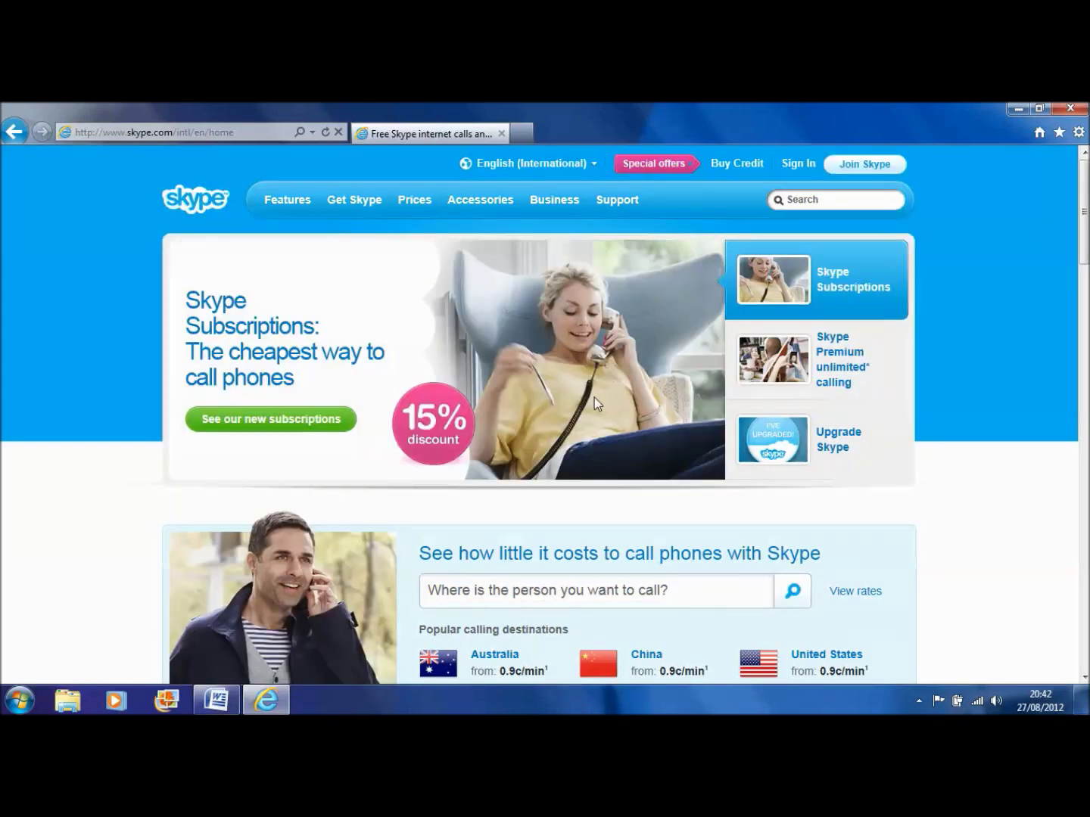
Step: Open the Get Skype page for Windows computers on the Skype website
{"action": "scroll", "coordinate": [594, 395], "scroll_direction": "down", "scroll_amount": 9}
{"action": "scroll", "coordinate": [594, 393], "scroll_direction": "up", "scroll_amount": 9}
{"action": "mouse_move", "coordinate": [451, 203]}
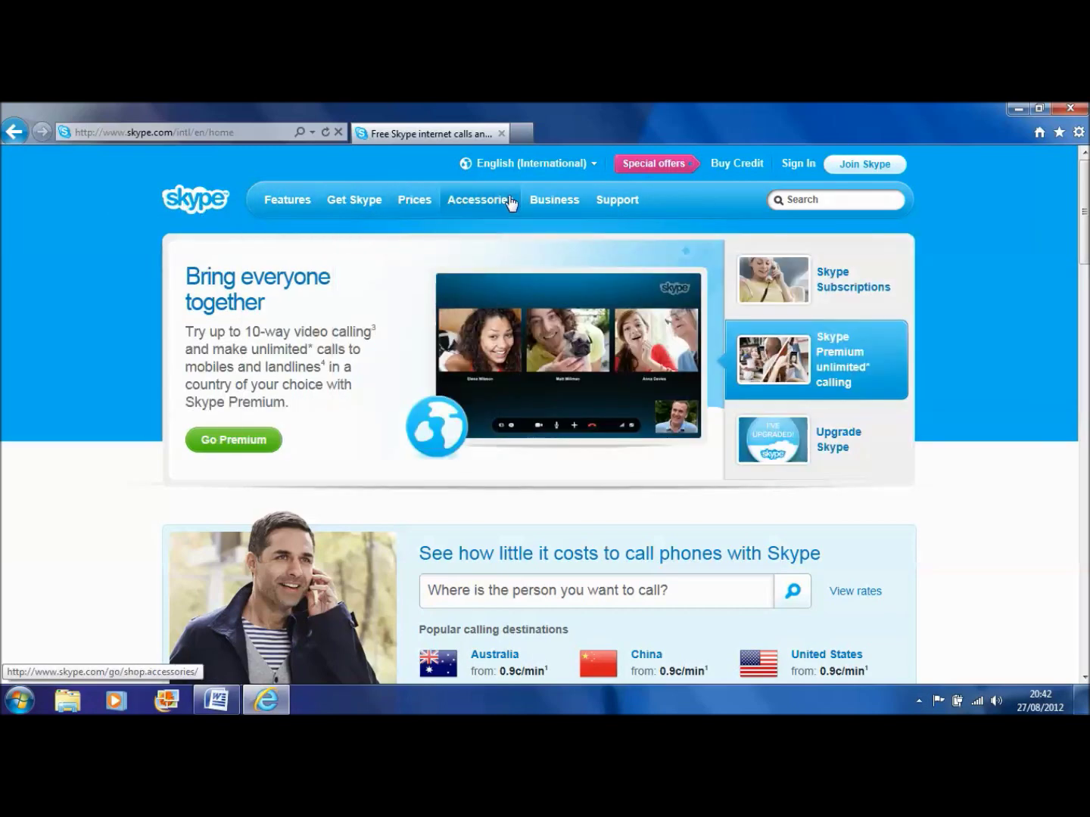
{"action": "mouse_move", "coordinate": [312, 202]}
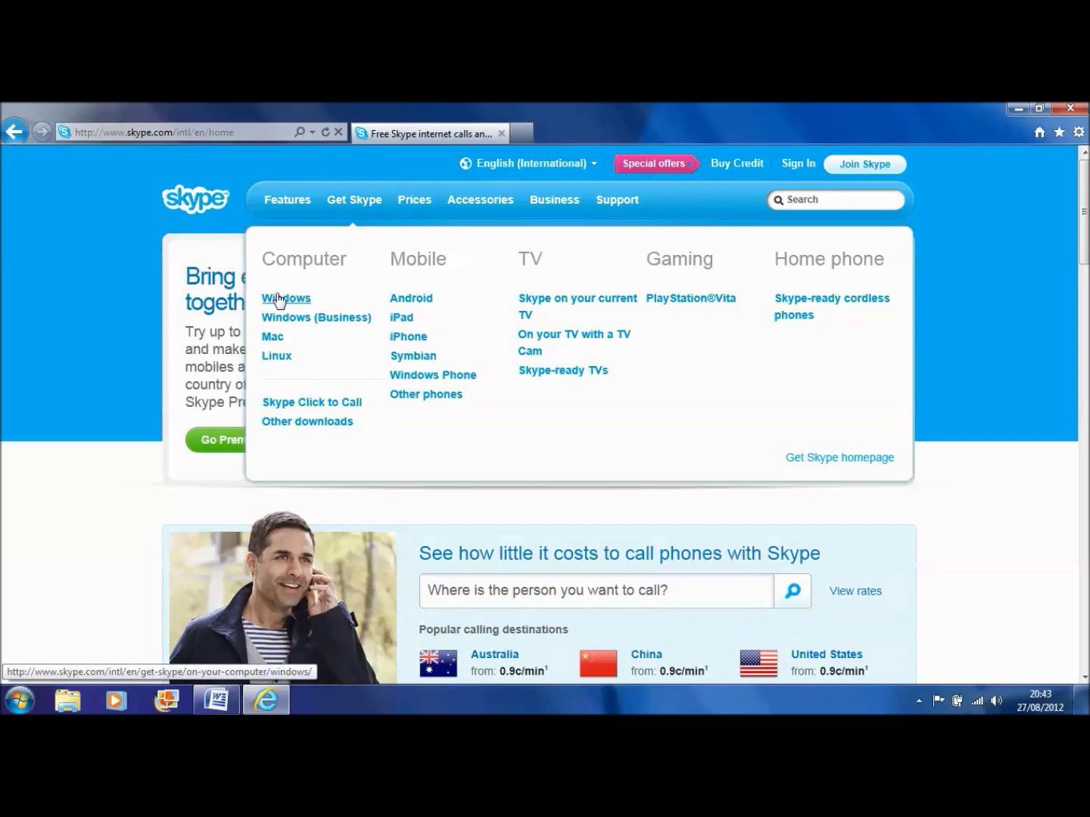
{"action": "left_click", "coordinate": [279, 302]}
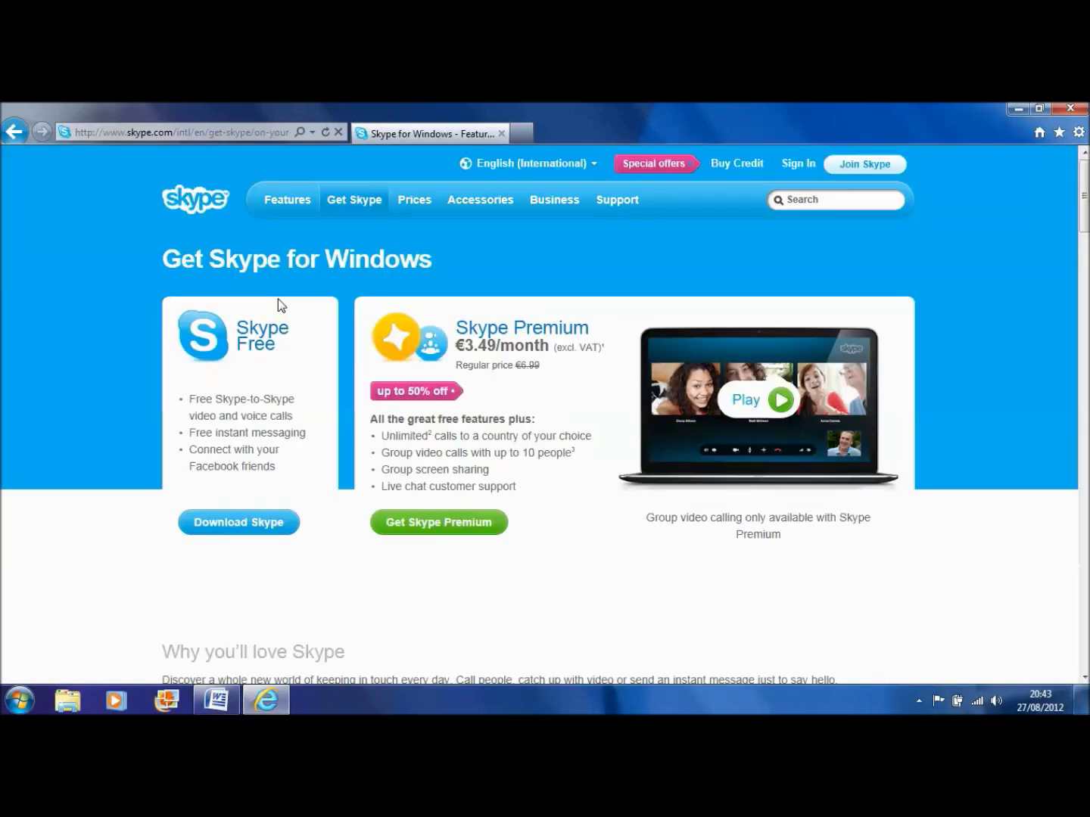
Step: Download the Skype Free version and run SkypeSetup.exe
{"action": "scroll", "coordinate": [276, 297], "scroll_direction": "down", "scroll_amount": 1}
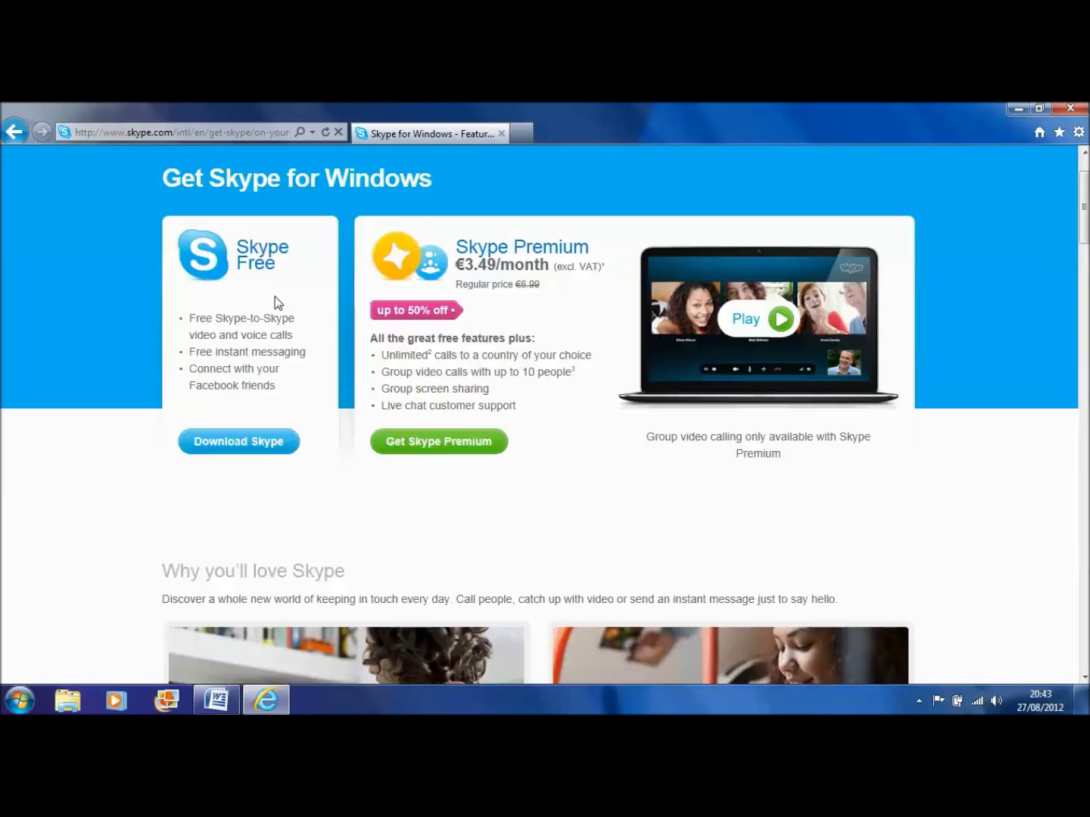
{"action": "scroll", "coordinate": [274, 299], "scroll_direction": "up", "scroll_amount": 1}
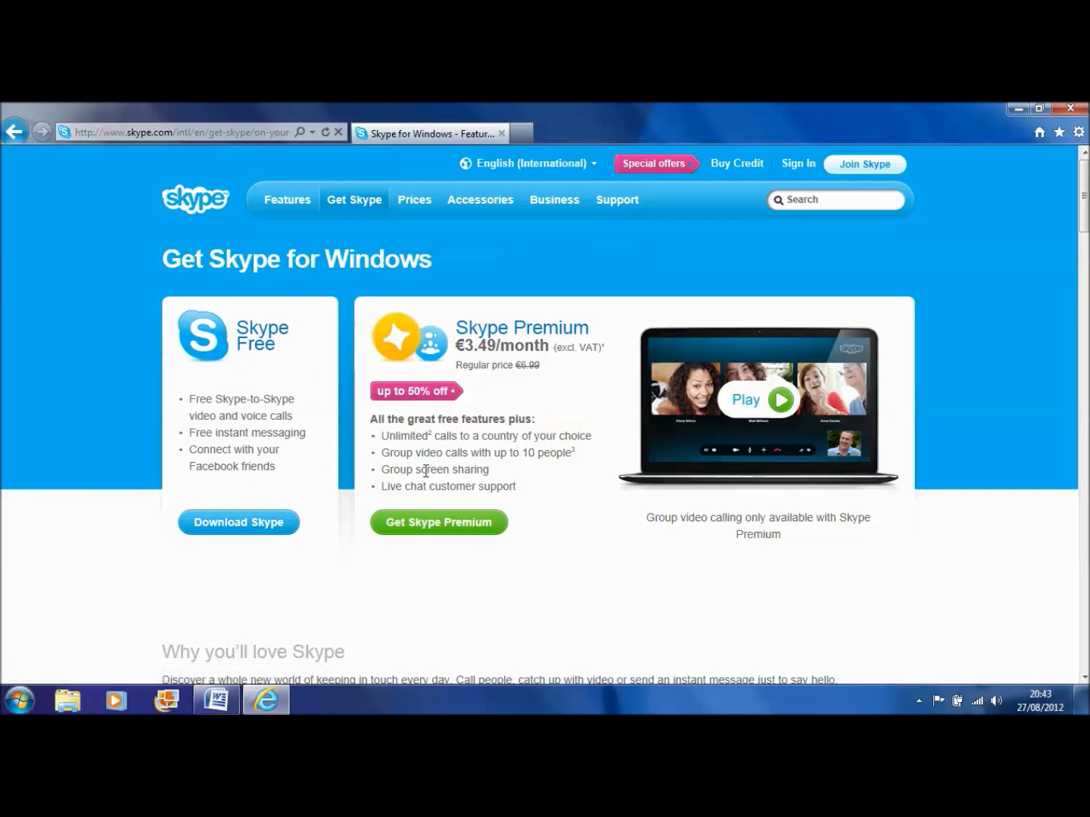
{"action": "left_click", "coordinate": [228, 529]}
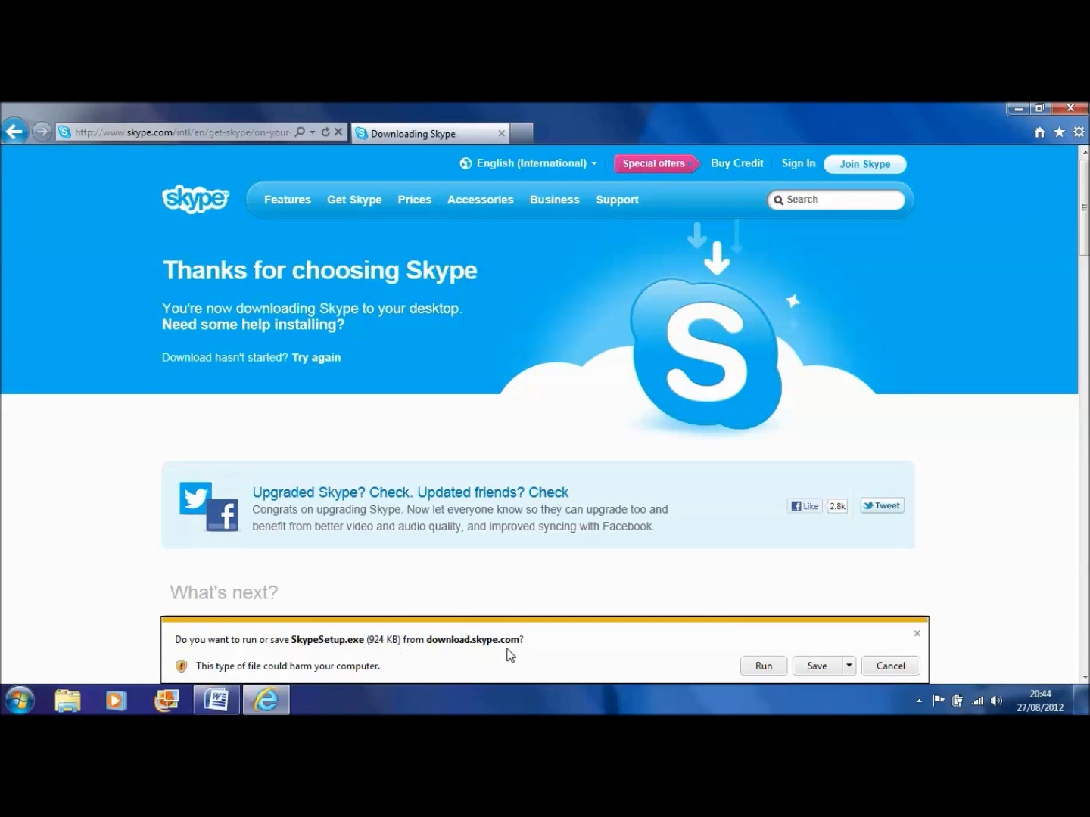
{"action": "left_click", "coordinate": [766, 669]}
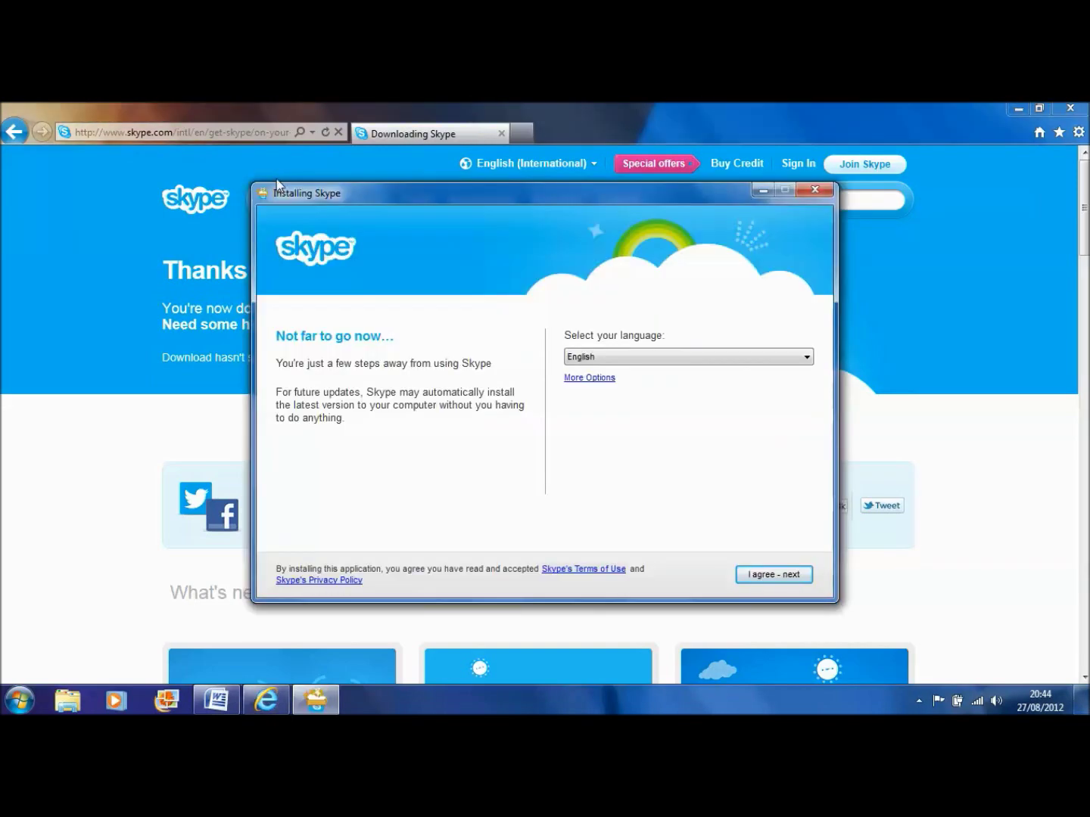
Step: Close the browser window and reposition the Skype installer window on the desktop
{"action": "mouse_move", "coordinate": [287, 194]}
{"action": "left_mouse_down"}
{"action": "mouse_move", "coordinate": [262, 186]}
{"action": "mouse_move", "coordinate": [270, 198]}
{"action": "left_mouse_up"}
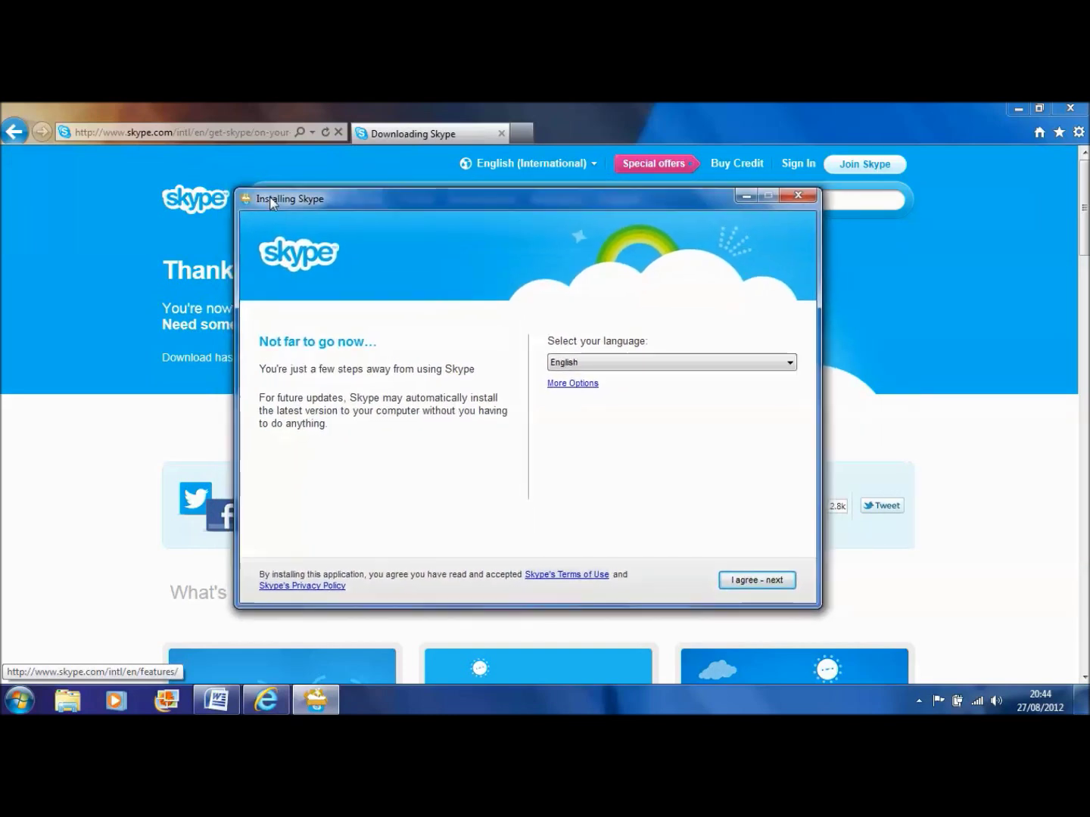
{"action": "left_click", "coordinate": [1071, 108]}
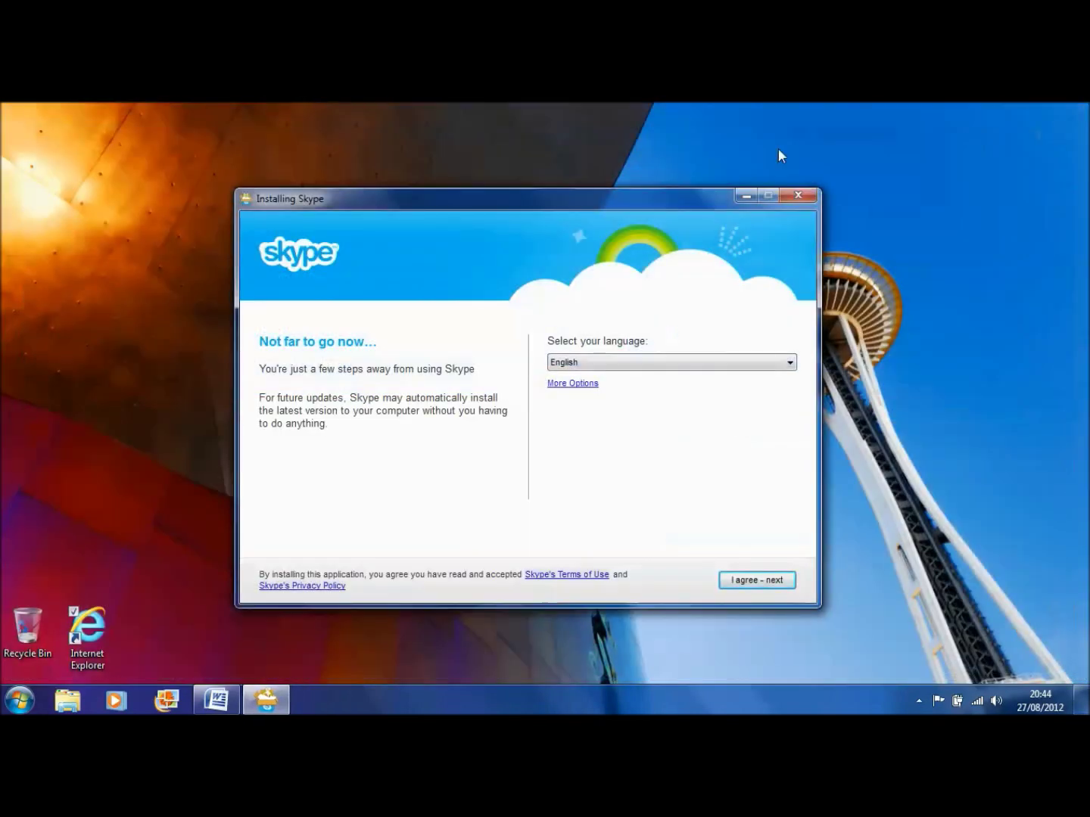
{"action": "left_click_drag", "start_coordinate": [635, 197], "coordinate": [638, 156]}
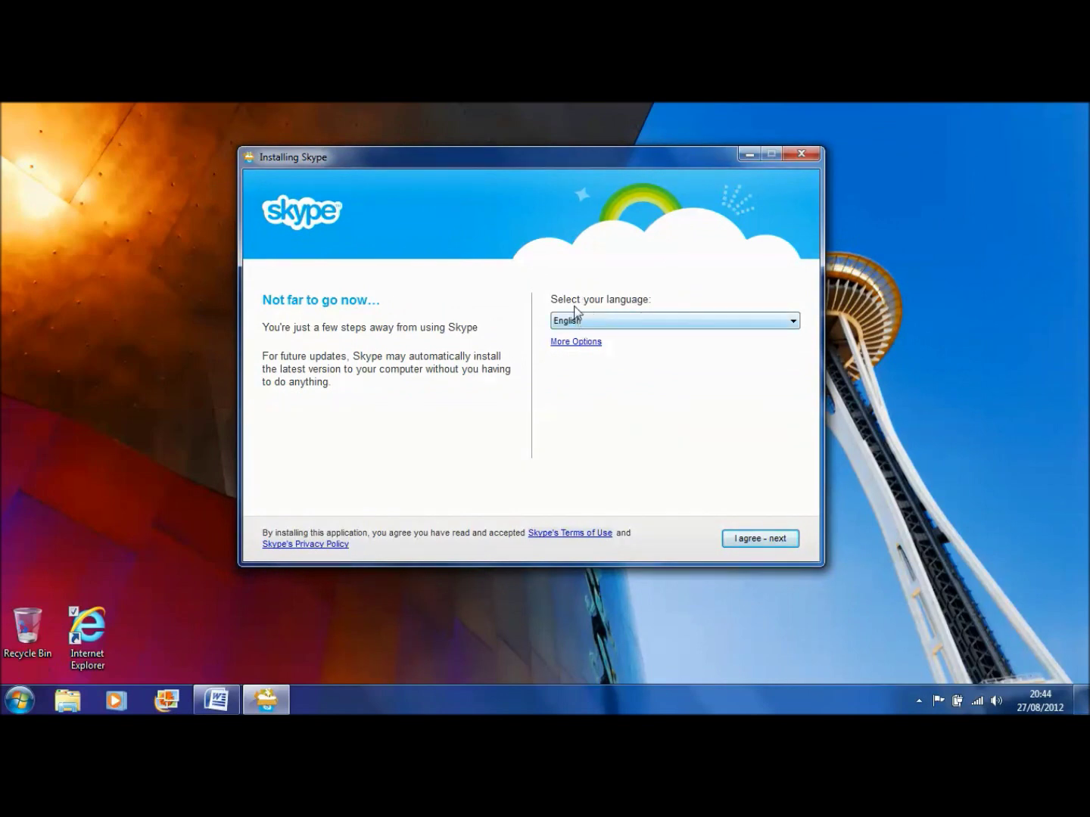
Step: Keep English as the installer language and agree to the terms to install Skype
{"action": "left_click", "coordinate": [609, 323]}
{"action": "left_click", "coordinate": [611, 321]}
{"action": "left_click", "coordinate": [754, 543]}
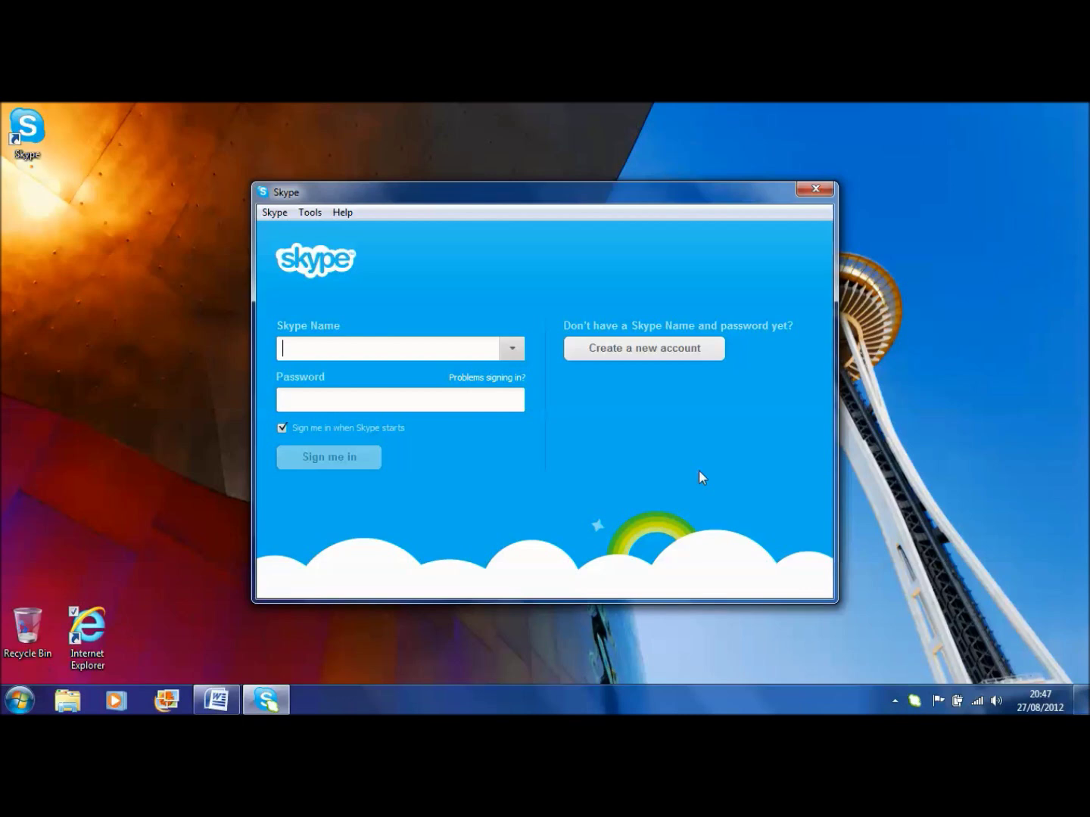
Step: Start creating a new Skype account and maximize the browser window with the sign-up page
{"action": "left_click", "coordinate": [625, 351]}
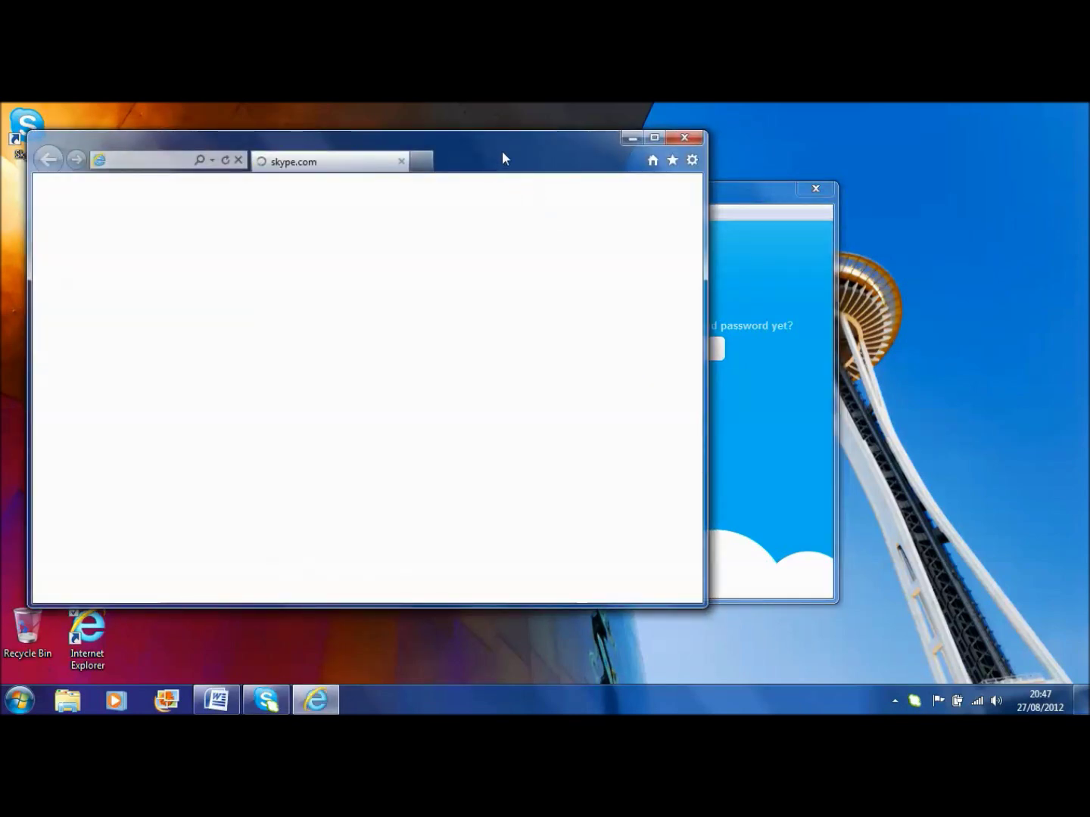
{"action": "left_click_drag", "start_coordinate": [502, 159], "coordinate": [625, 145]}
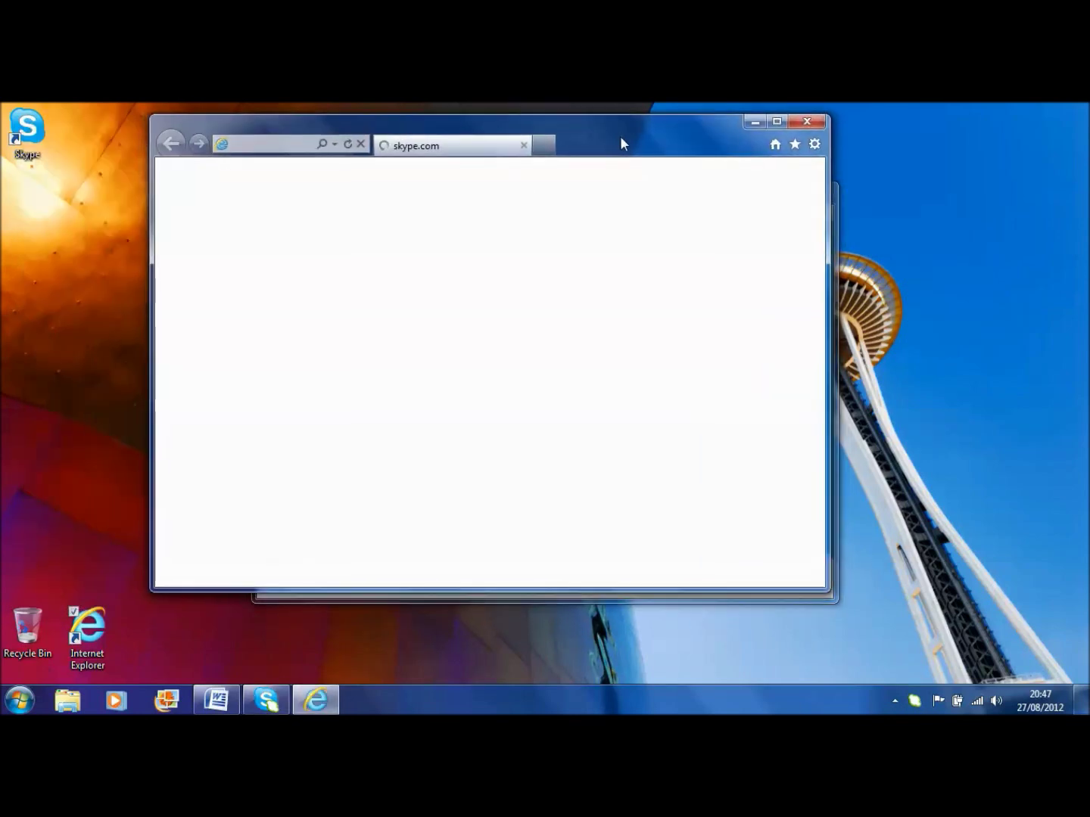
{"action": "left_click", "coordinate": [780, 126]}
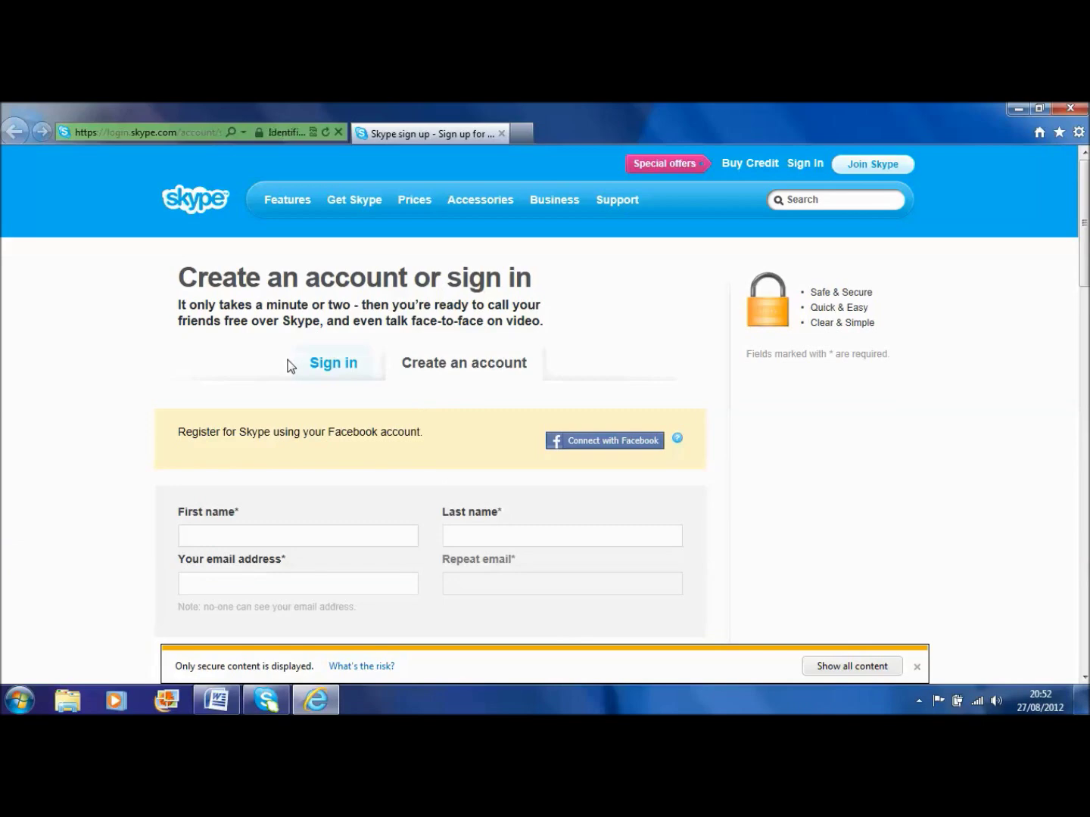
Step: Review the name, email, profile information and intended-use fields of the Skype sign-up form
{"action": "scroll", "coordinate": [288, 365], "scroll_direction": "down", "scroll_amount": 10}
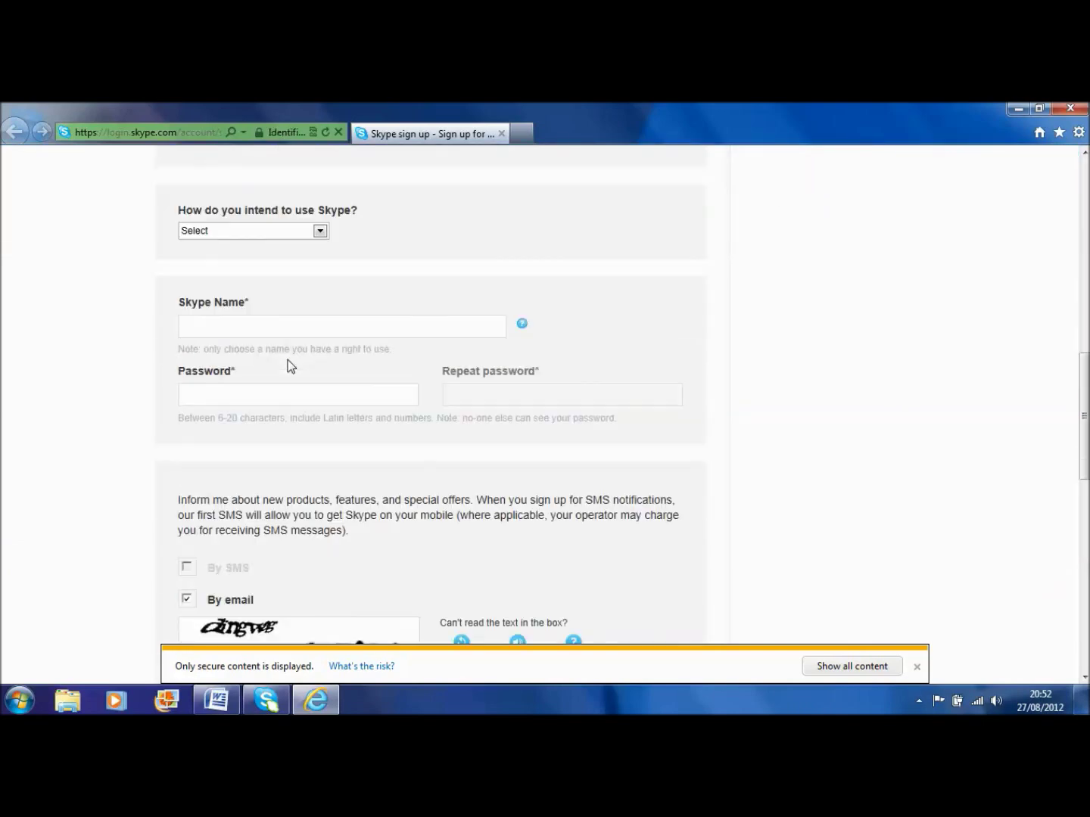
{"action": "scroll", "coordinate": [288, 367], "scroll_direction": "up", "scroll_amount": 10}
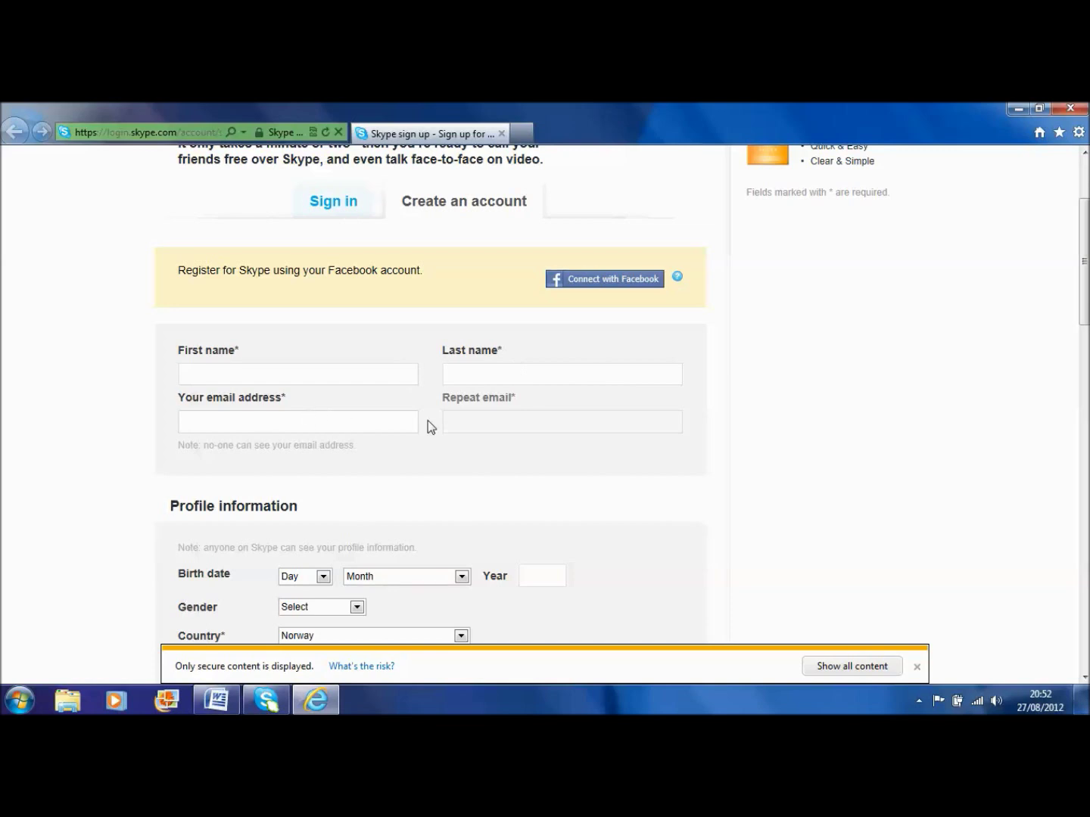
{"action": "scroll", "coordinate": [417, 417], "scroll_direction": "down", "scroll_amount": 3}
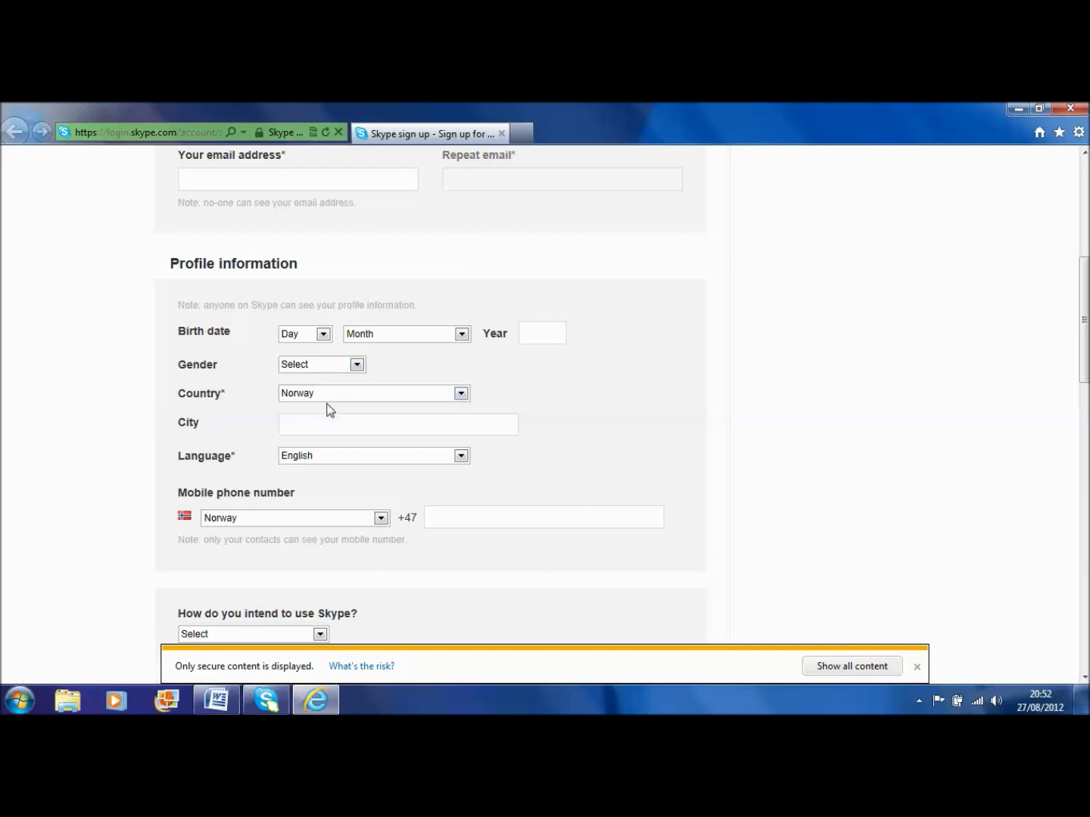
{"action": "scroll", "coordinate": [388, 503], "scroll_direction": "down", "scroll_amount": 2}
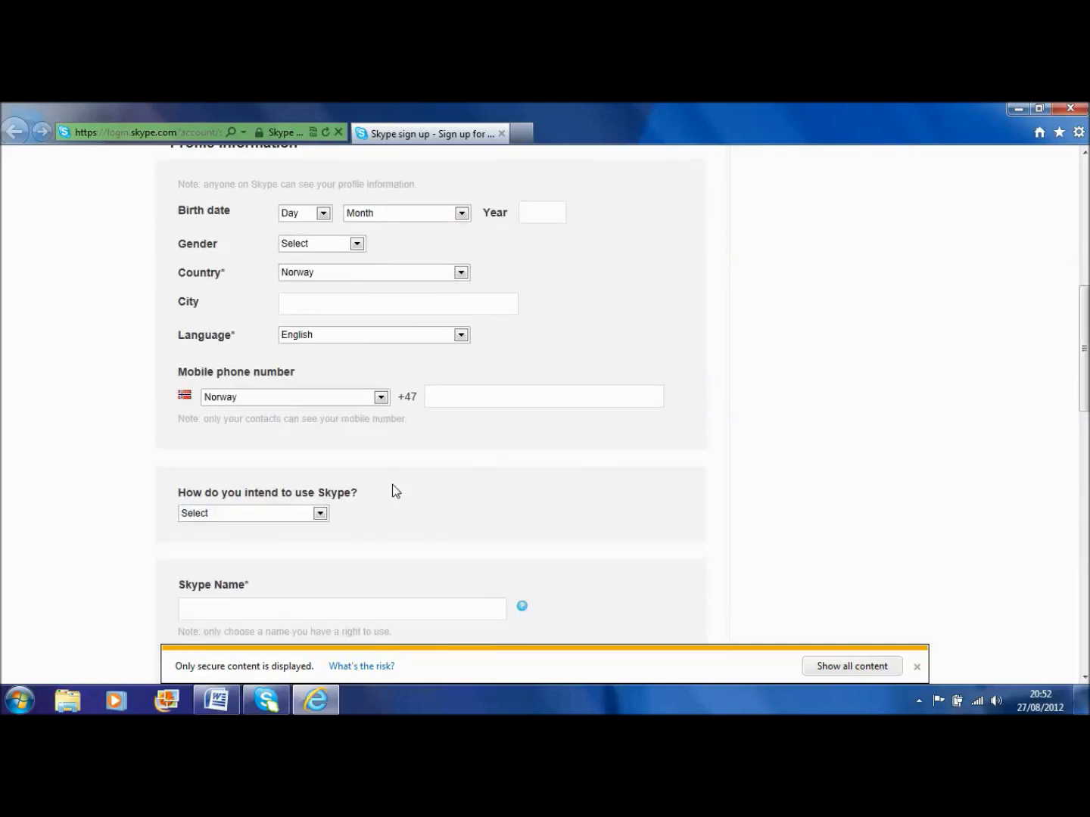
{"action": "left_click", "coordinate": [321, 474]}
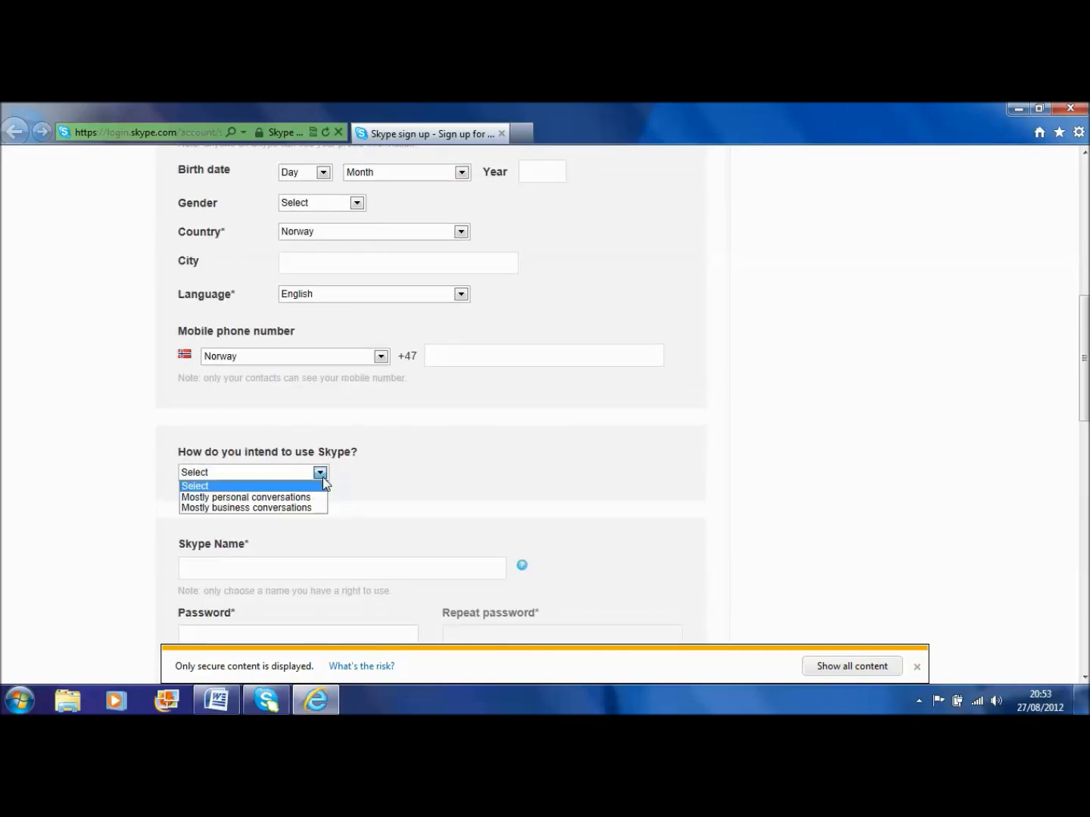
{"action": "left_click", "coordinate": [428, 484]}
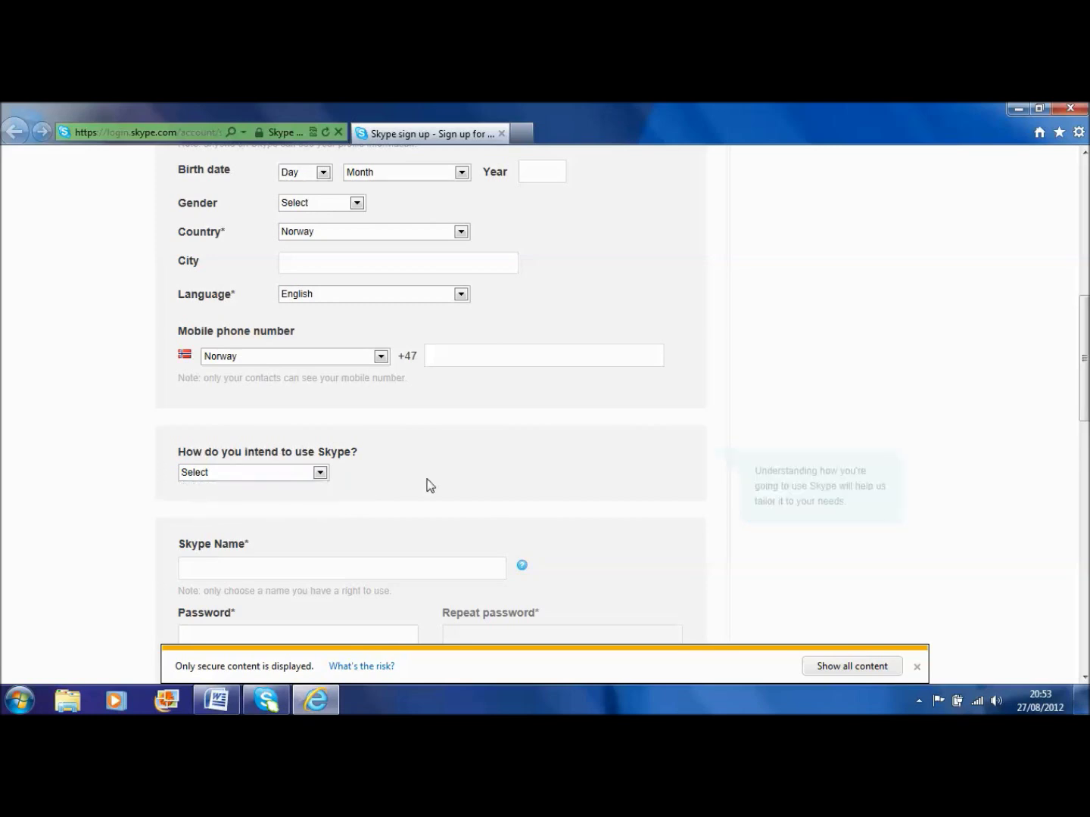
Step: Examine the Skype Name, password, notification and text-verification fields, and look back over the whole sign-up form
{"action": "scroll", "coordinate": [429, 484], "scroll_direction": "down", "scroll_amount": 3}
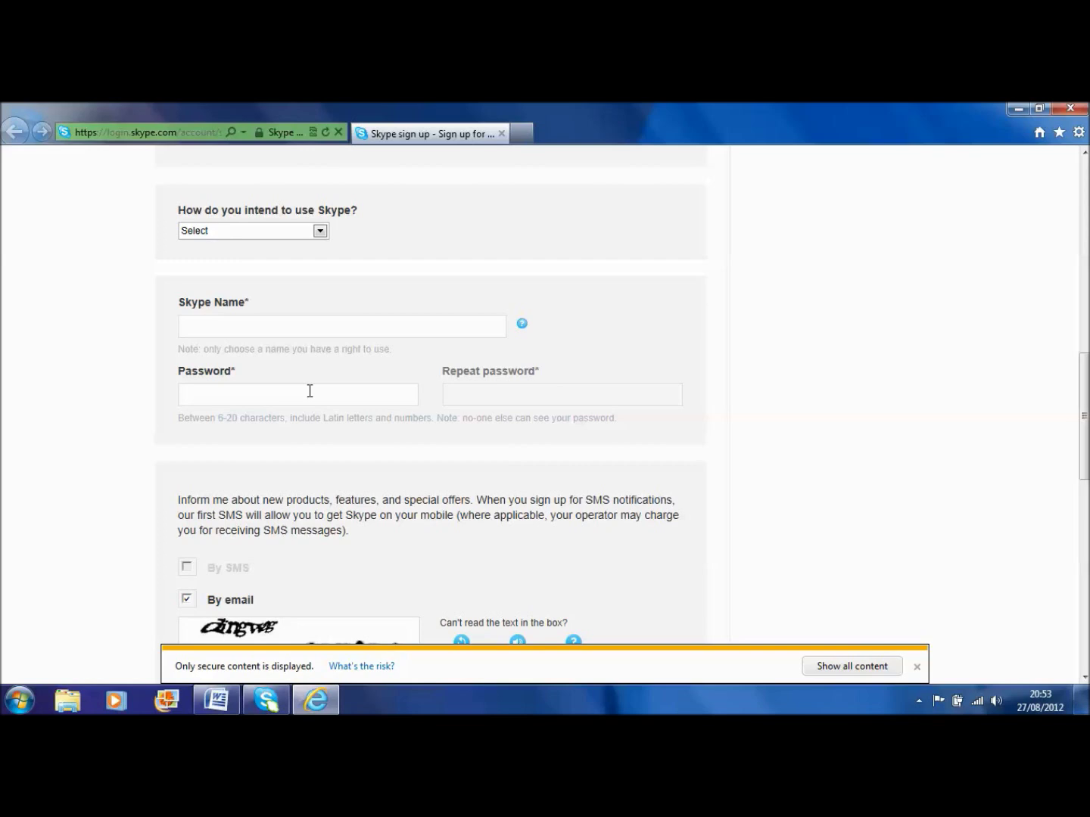
{"action": "left_click", "coordinate": [223, 327]}
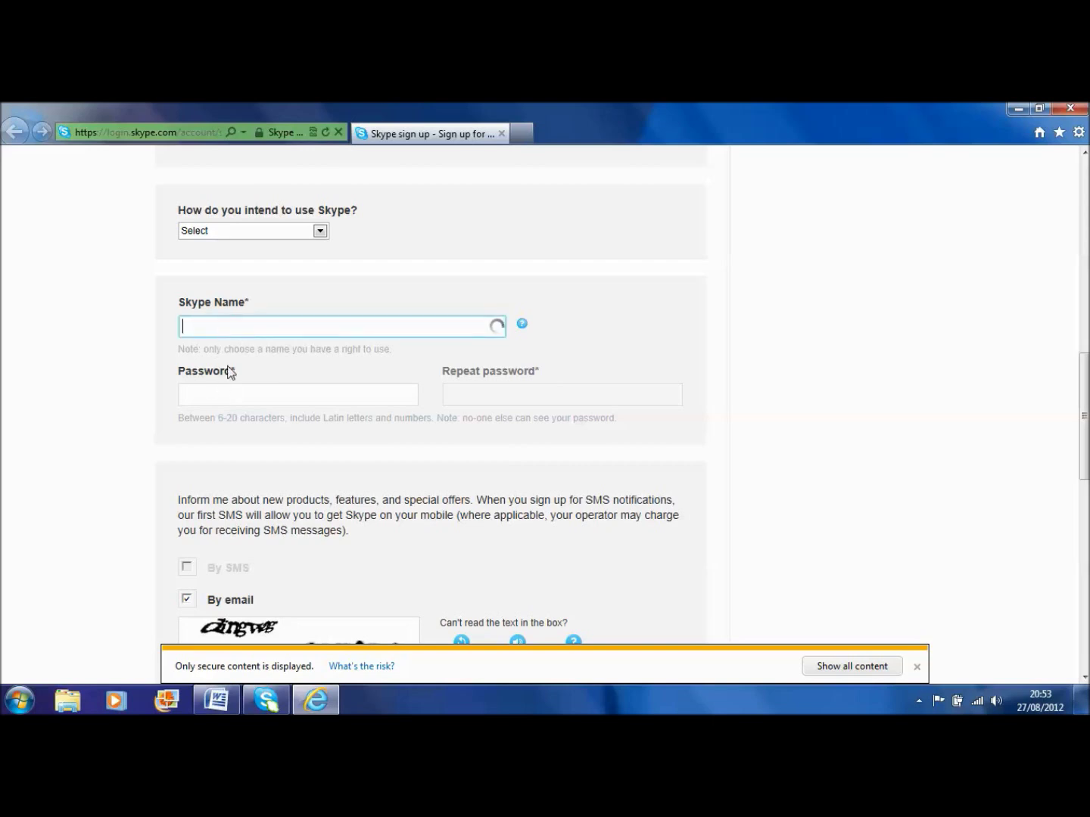
{"action": "left_click", "coordinate": [240, 390]}
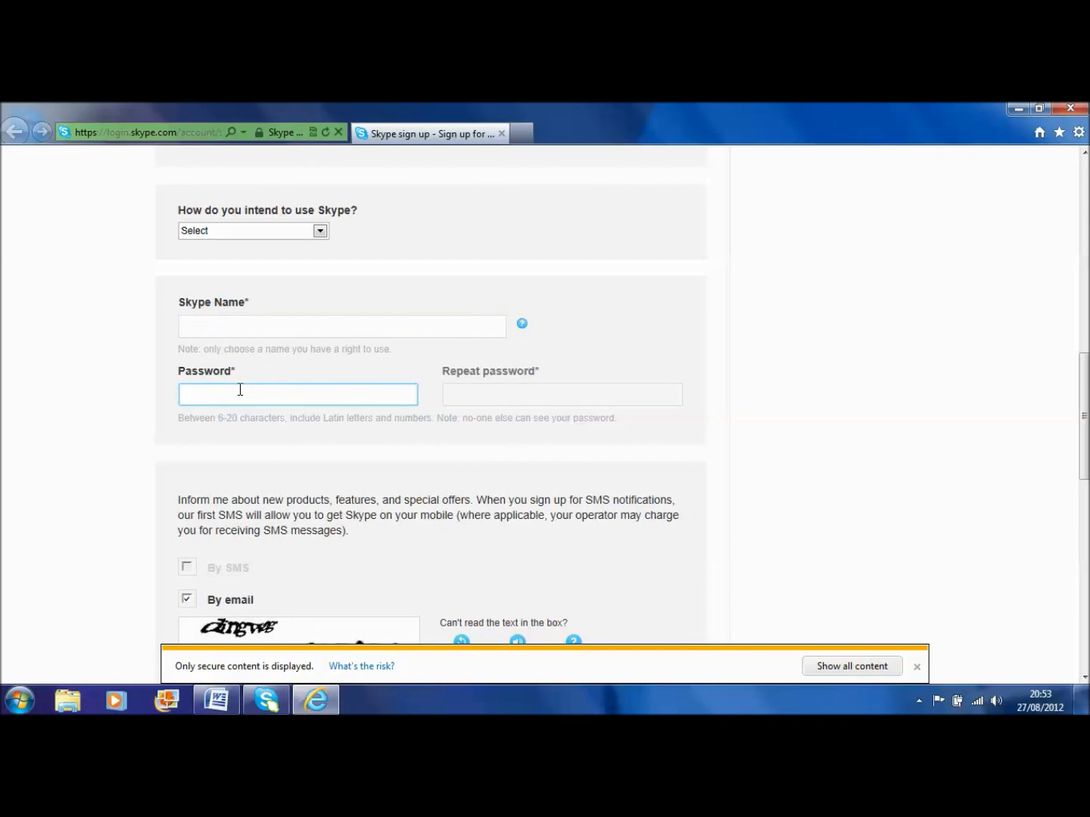
{"action": "scroll", "coordinate": [242, 391], "scroll_direction": "up", "scroll_amount": 5}
{"action": "scroll", "coordinate": [241, 396], "scroll_direction": "up", "scroll_amount": 3}
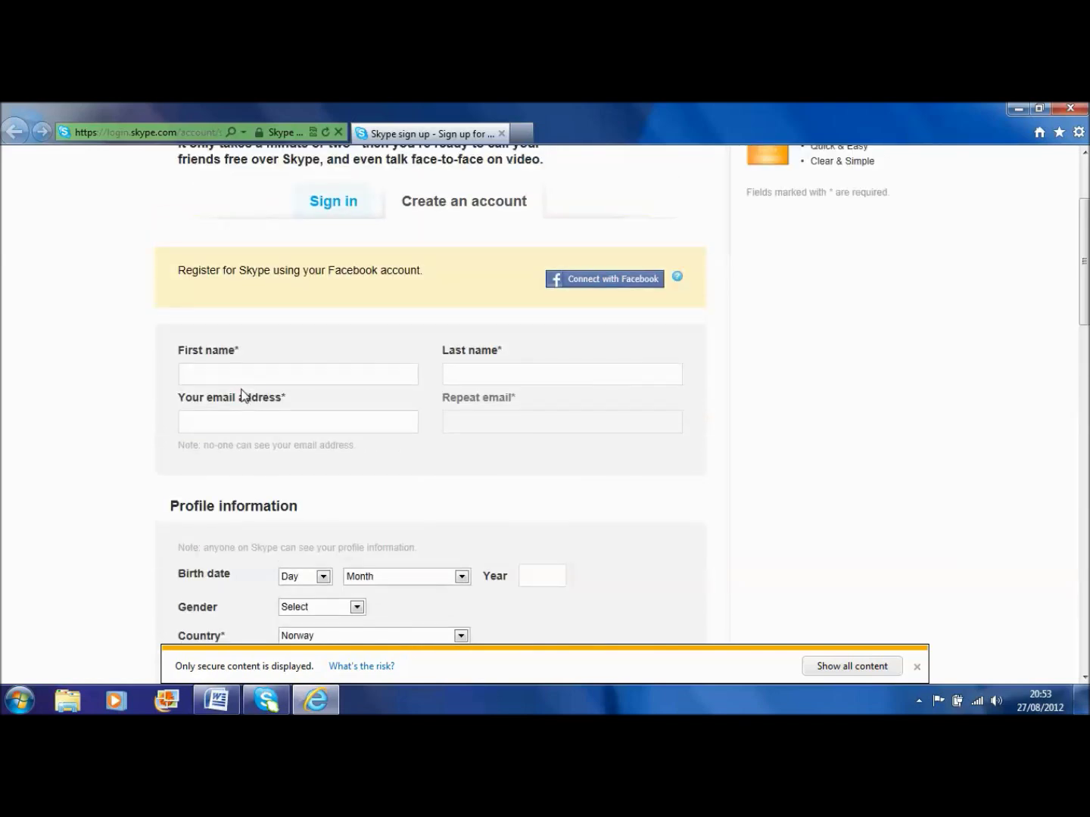
{"action": "scroll", "coordinate": [242, 394], "scroll_direction": "down", "scroll_amount": 8}
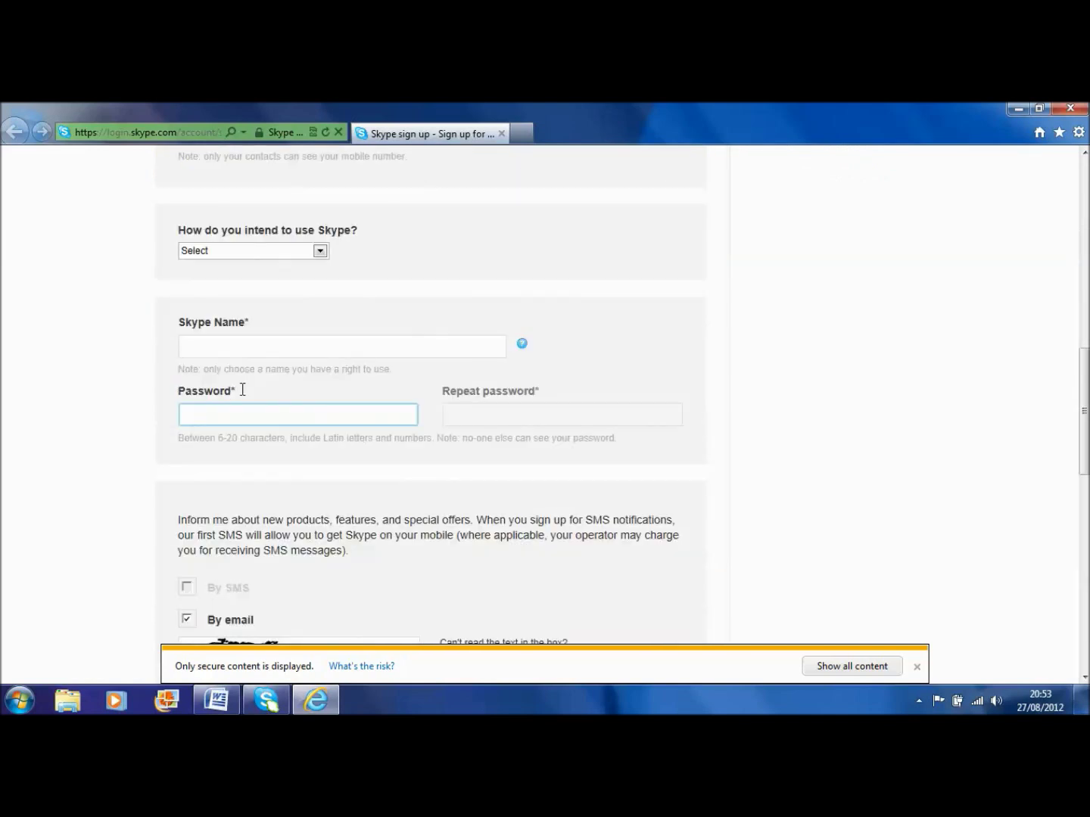
{"action": "scroll", "coordinate": [243, 390], "scroll_direction": "down", "scroll_amount": 2}
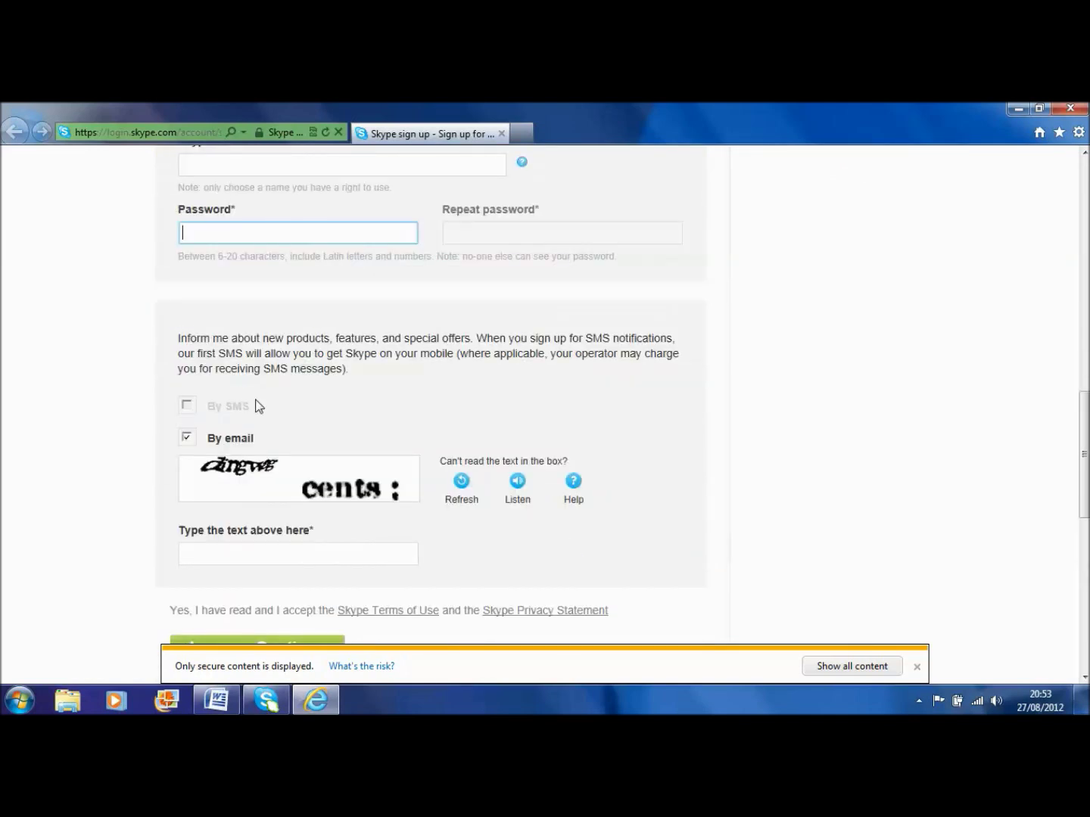
{"action": "scroll", "coordinate": [258, 421], "scroll_direction": "down", "scroll_amount": 1}
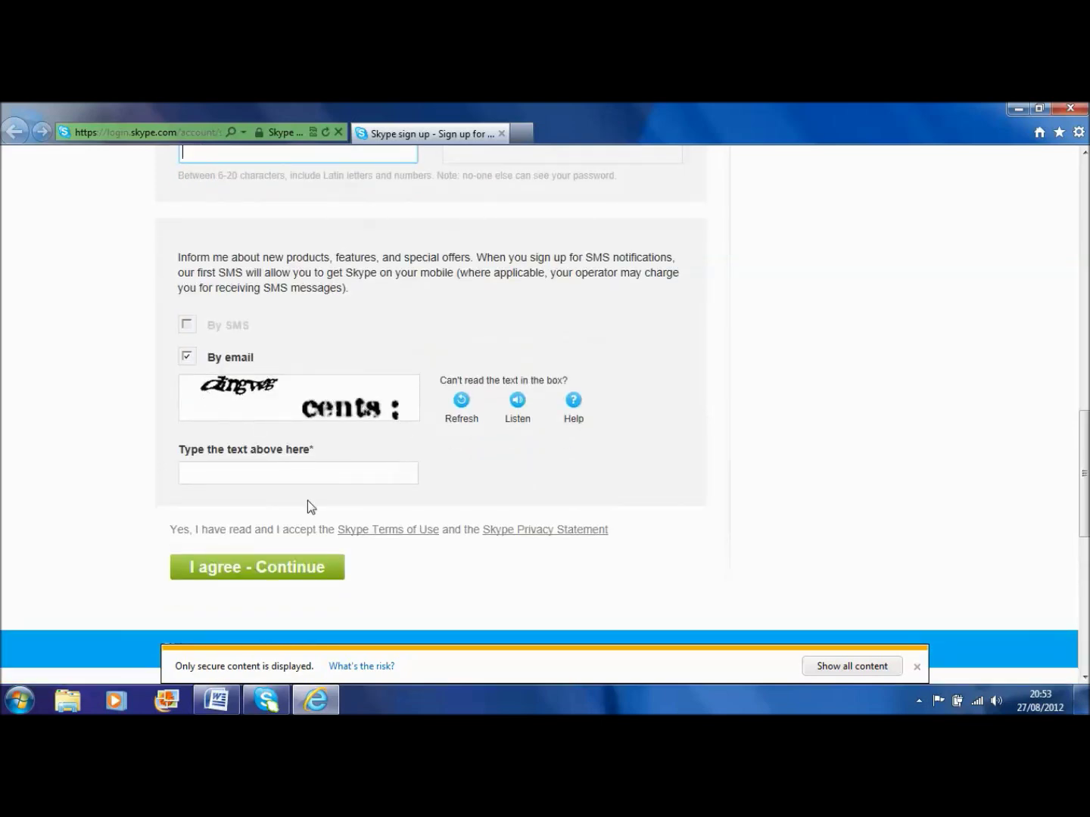
{"action": "left_click", "coordinate": [233, 467]}
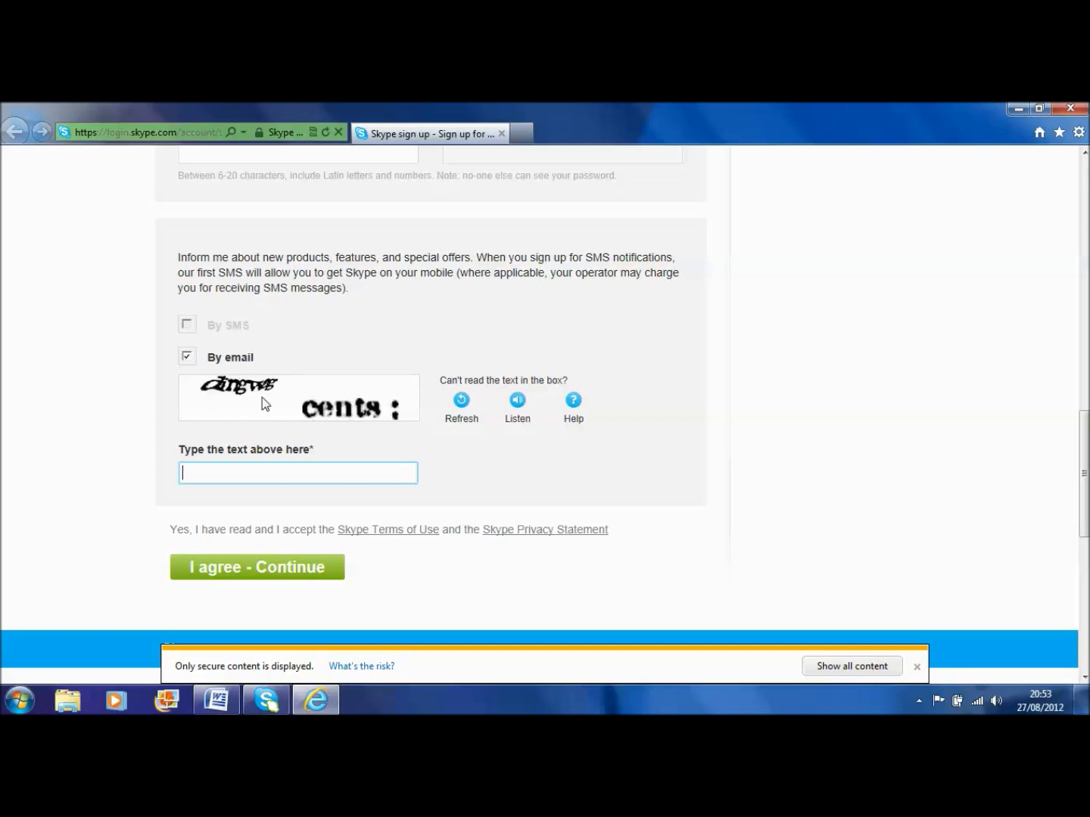
{"action": "scroll", "coordinate": [331, 472], "scroll_direction": "down", "scroll_amount": 3}
{"action": "scroll", "coordinate": [330, 479], "scroll_direction": "up", "scroll_amount": 4}
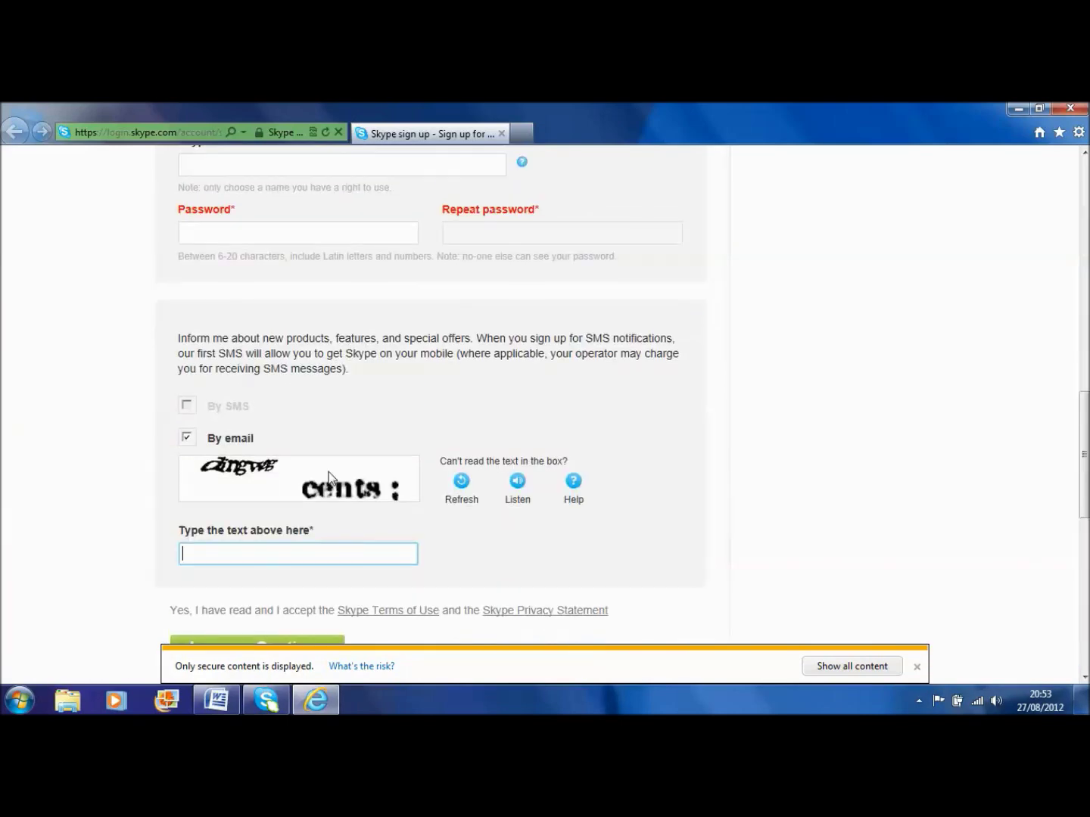
{"action": "scroll", "coordinate": [329, 479], "scroll_direction": "up", "scroll_amount": 10}
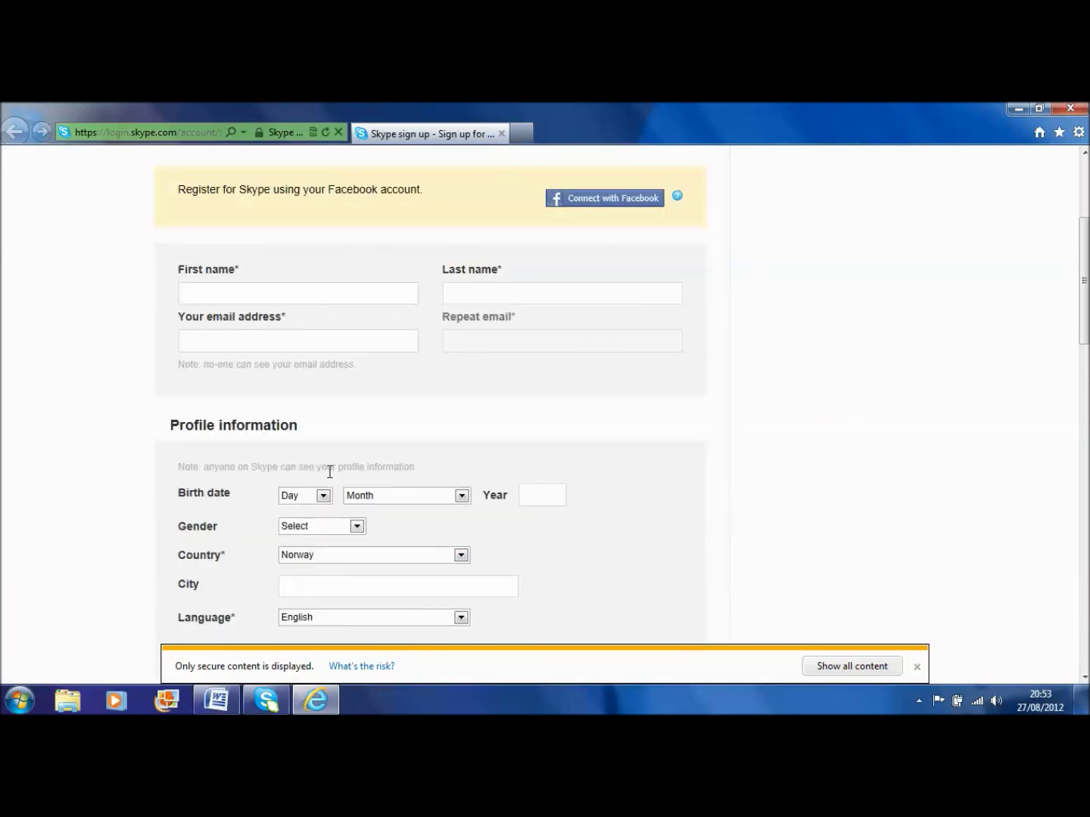
{"action": "scroll", "coordinate": [330, 473], "scroll_direction": "up", "scroll_amount": 3}
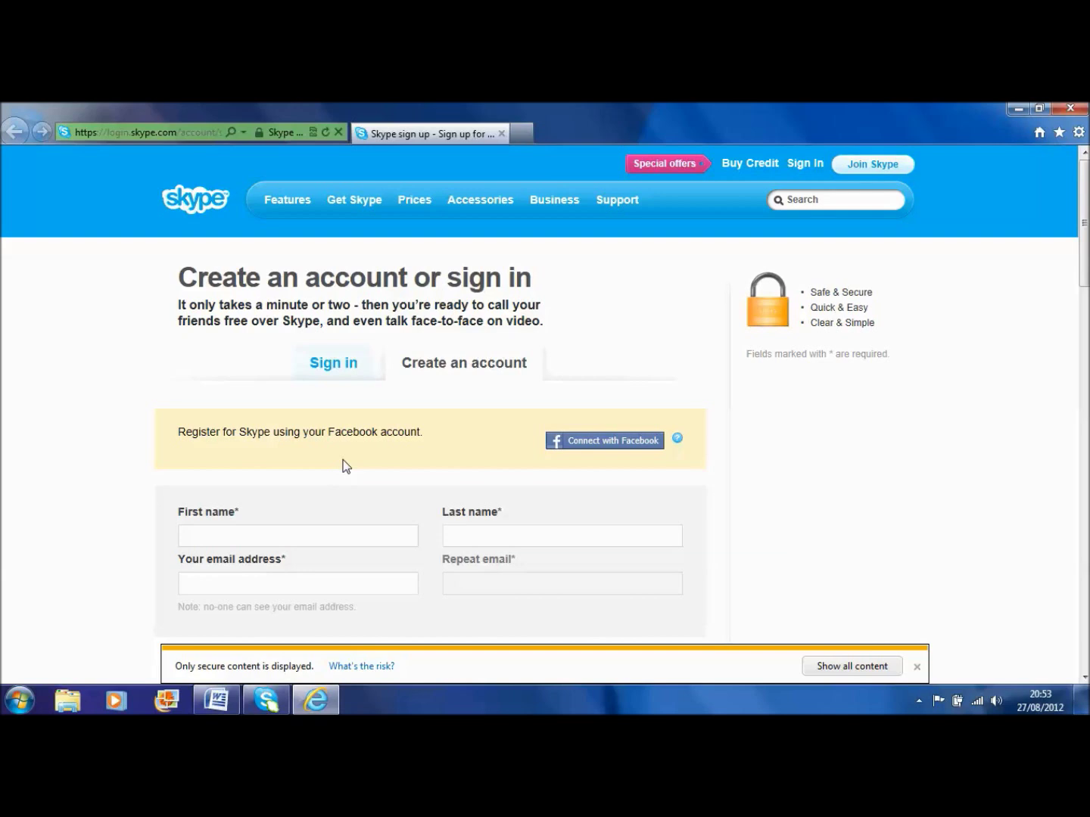
{"action": "scroll", "coordinate": [345, 466], "scroll_direction": "down", "scroll_amount": 8}
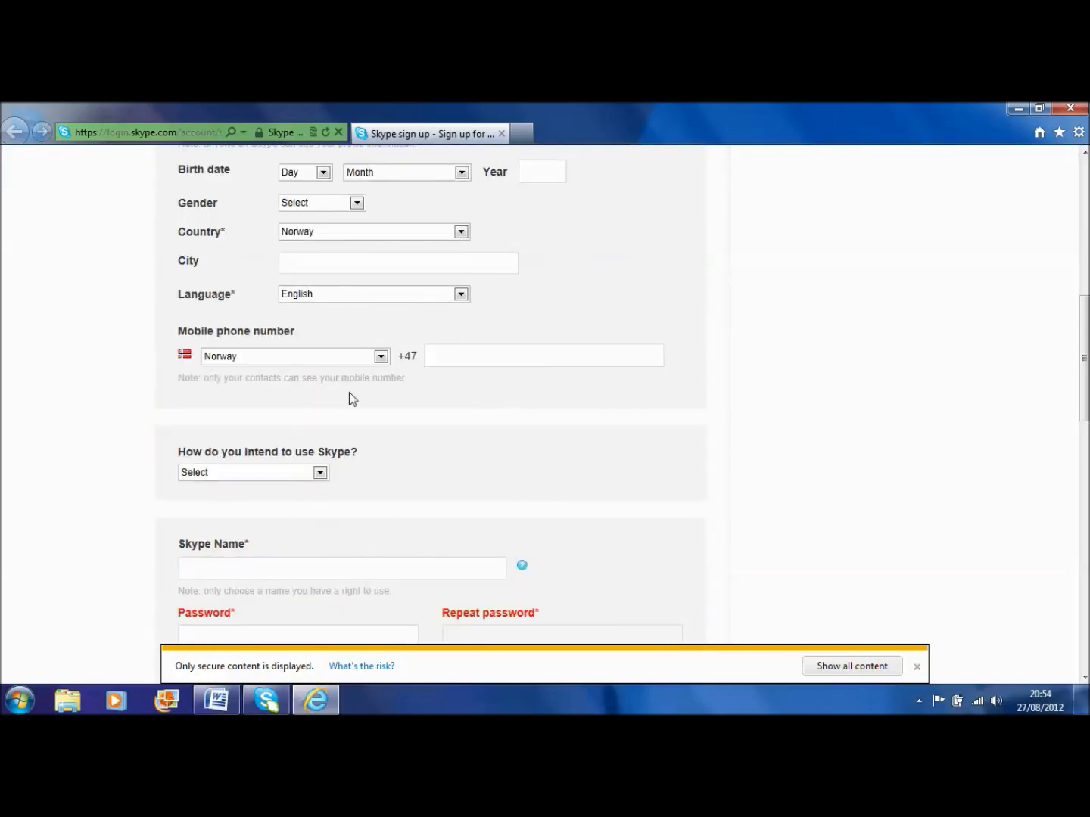
{"action": "scroll", "coordinate": [492, 327], "scroll_direction": "up", "scroll_amount": 5}
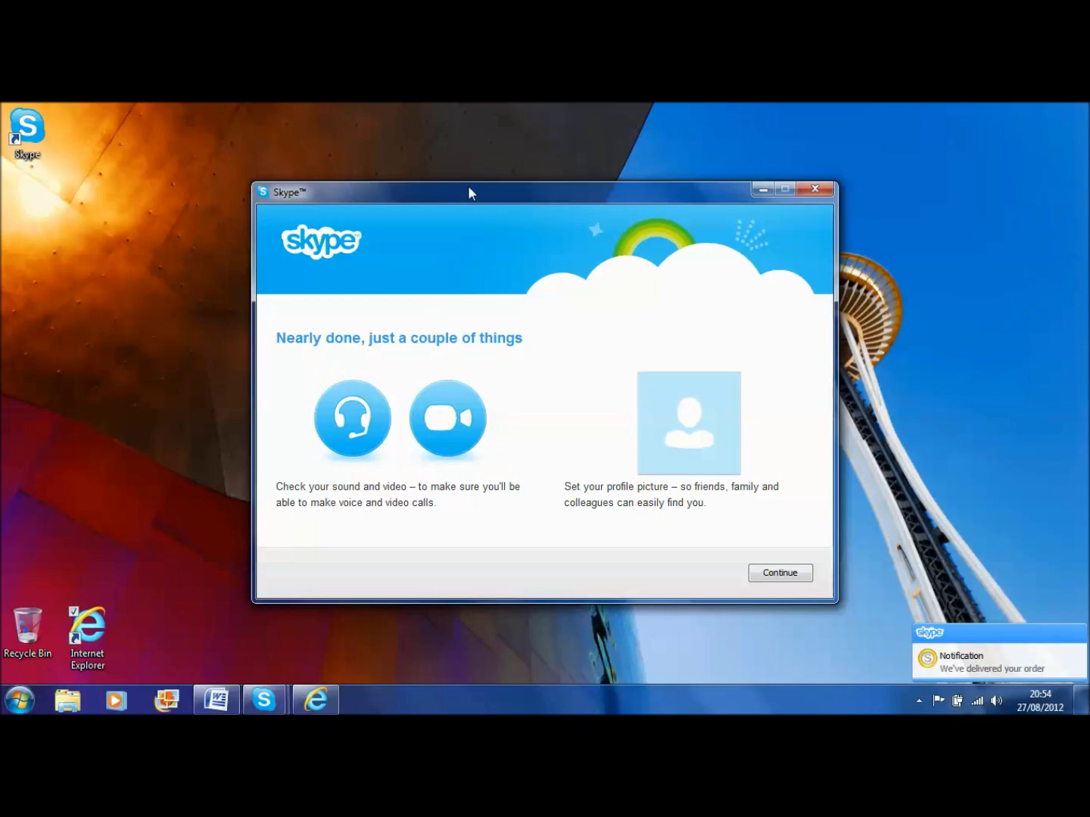
Step: Reposition the Skype setup window, proceed to the sound and video check, and test the speakers and microphone selection
{"action": "left_click_drag", "start_coordinate": [468, 188], "coordinate": [444, 180]}
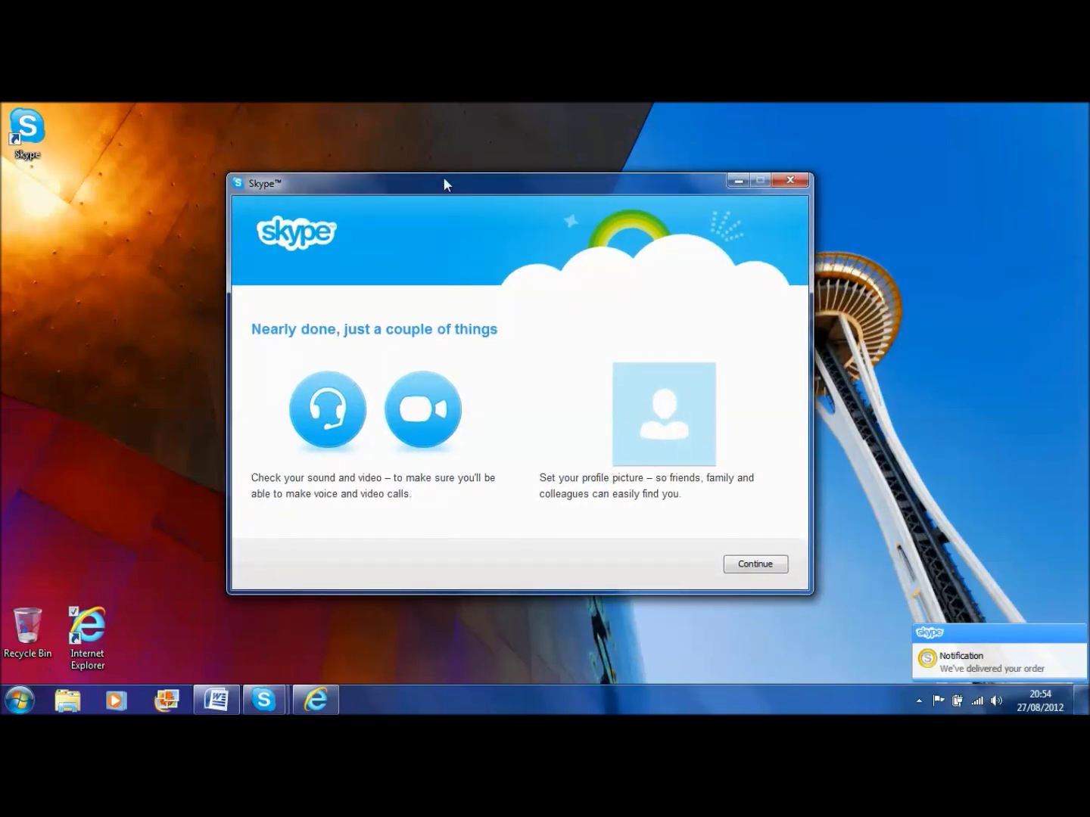
{"action": "left_click", "coordinate": [757, 565]}
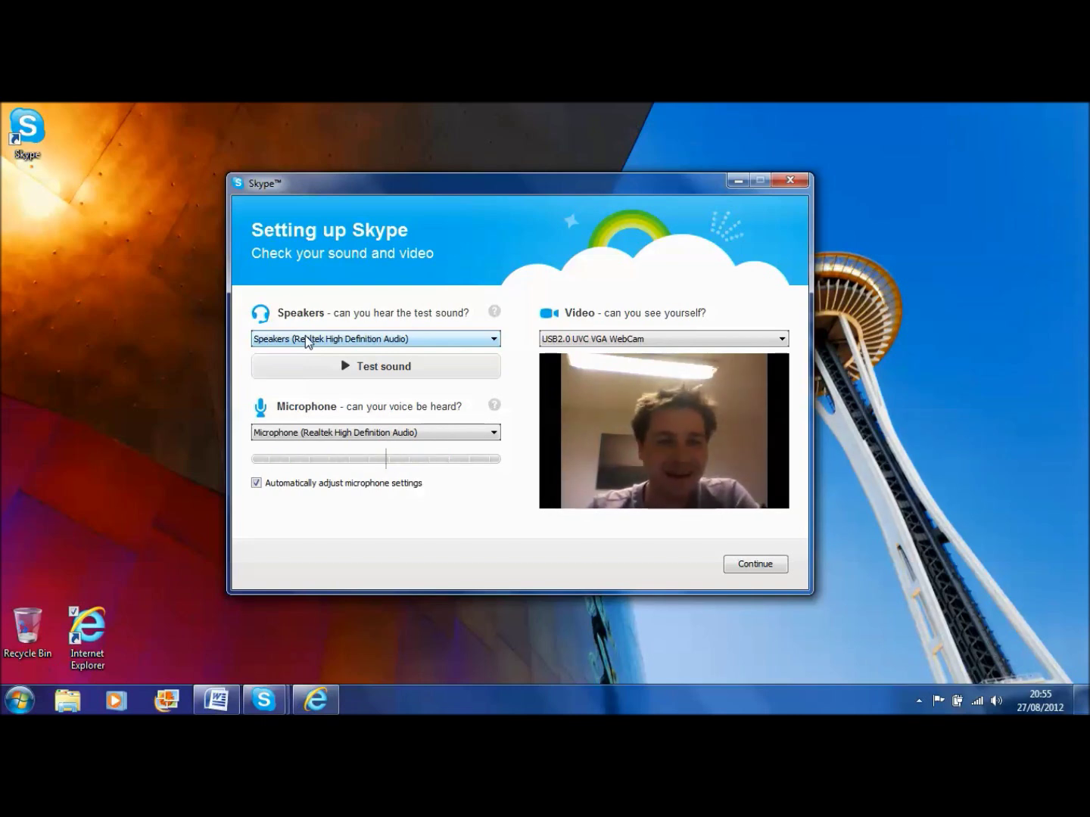
{"action": "left_click", "coordinate": [343, 364]}
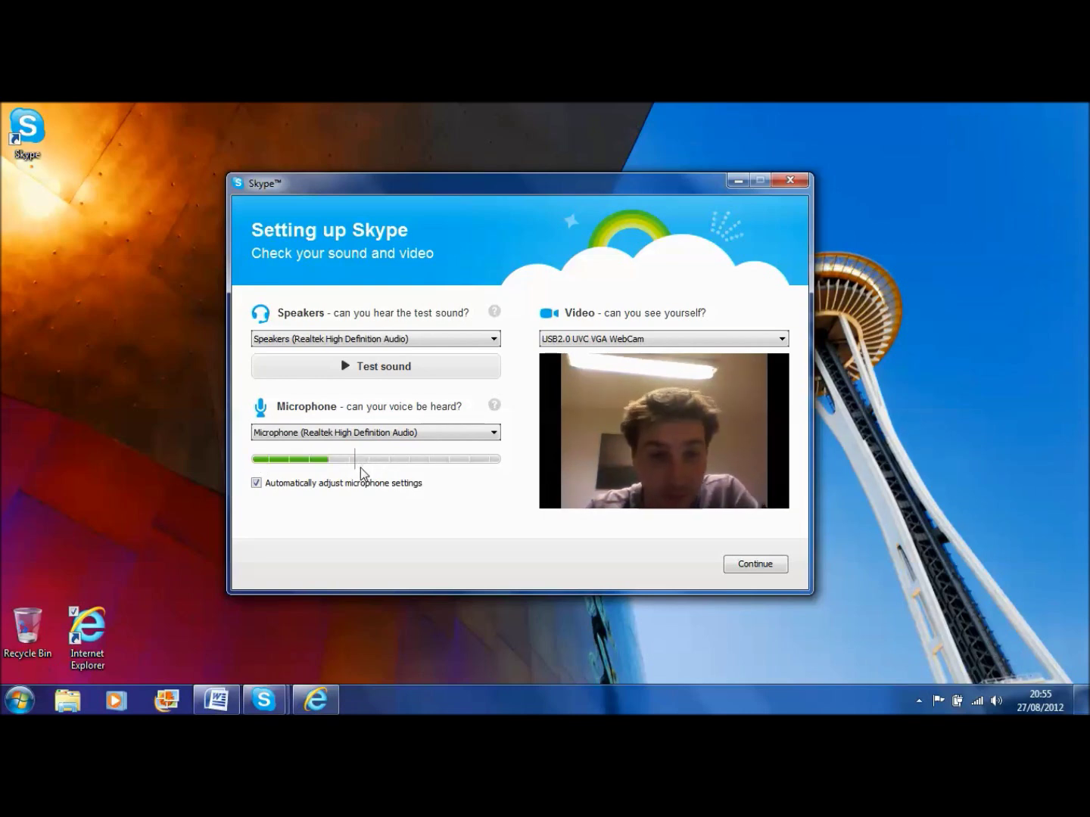
{"action": "left_click", "coordinate": [369, 433]}
{"action": "left_click", "coordinate": [368, 442]}
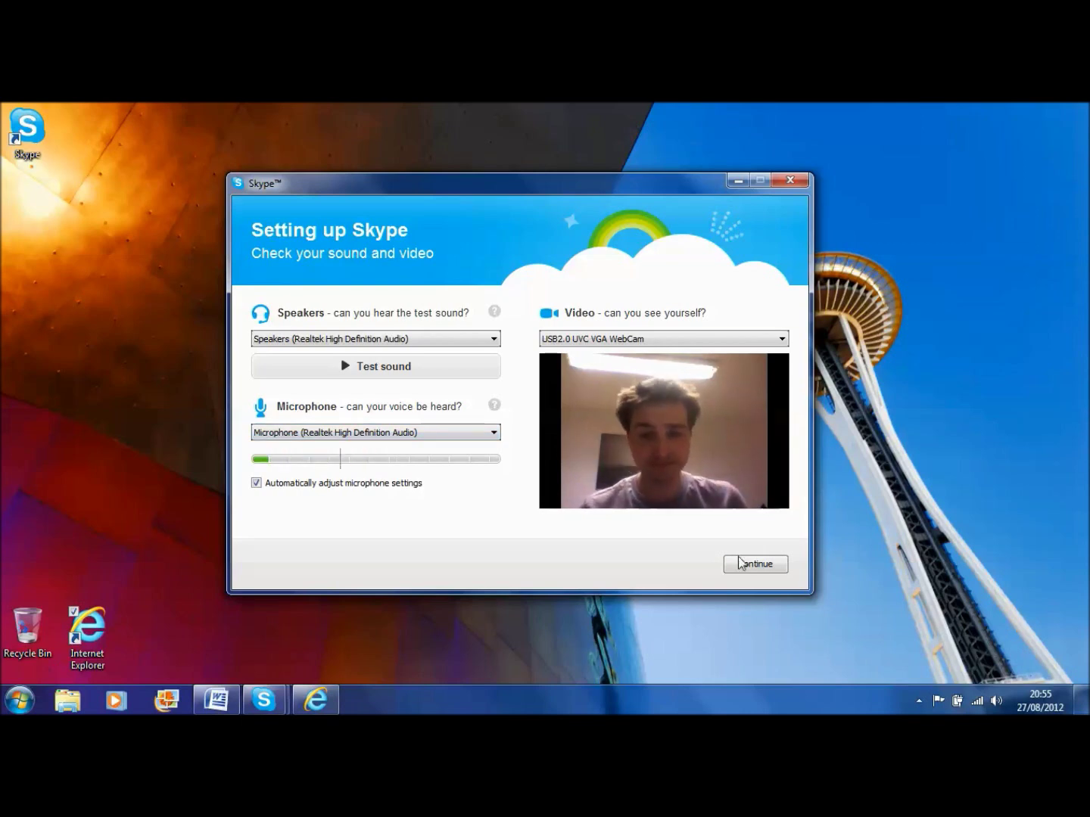
Step: Keep USB2.0 UVC VGA WebCam as the video device and proceed to the profile picture setup
{"action": "left_click", "coordinate": [677, 338]}
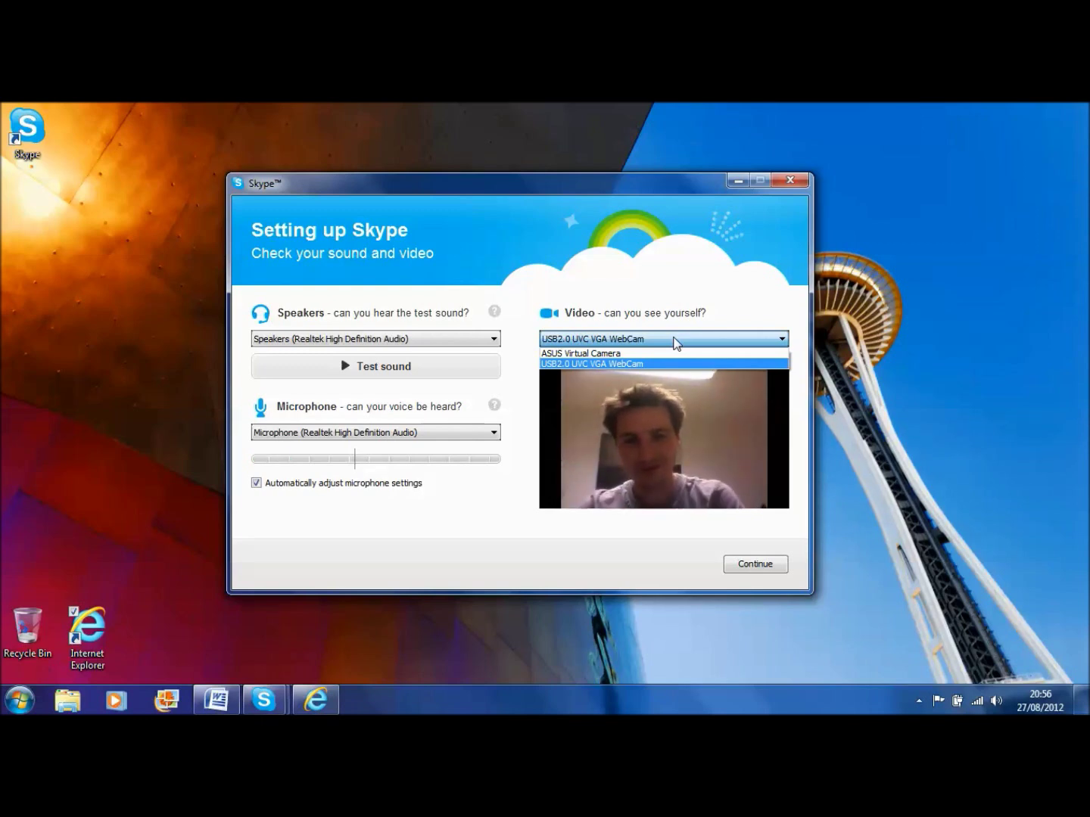
{"action": "left_click", "coordinate": [754, 565]}
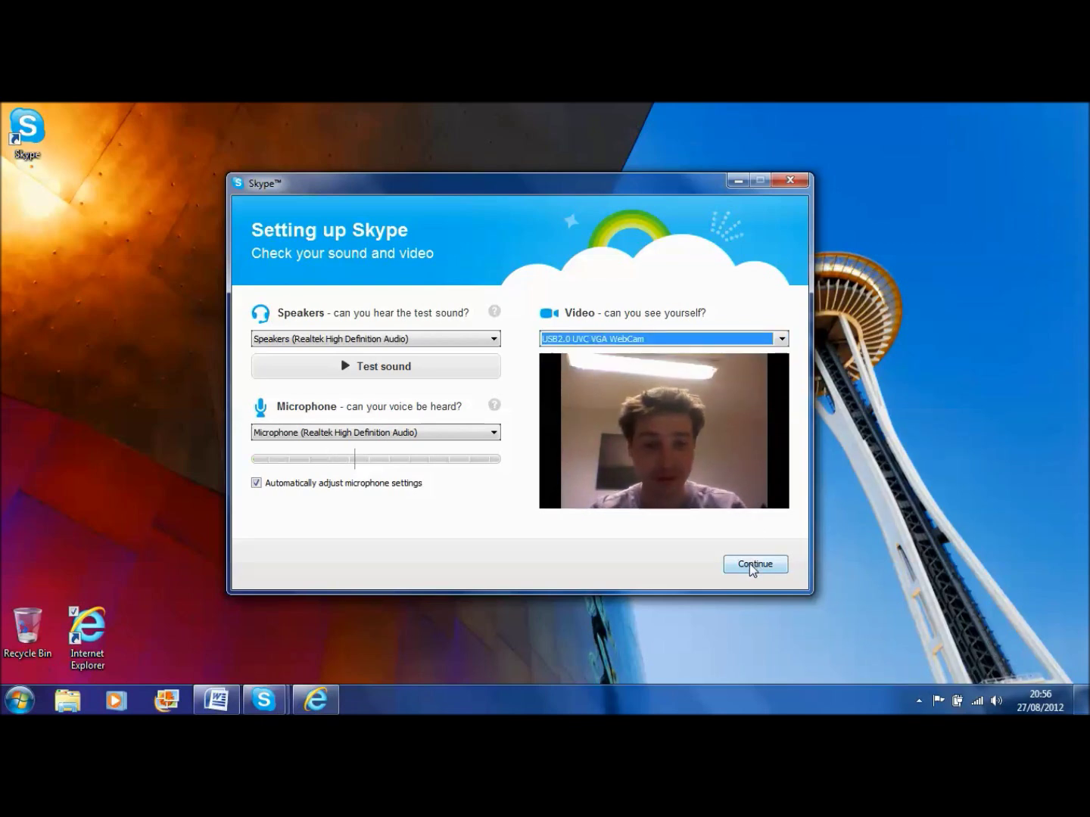
{"action": "left_click", "coordinate": [752, 567]}
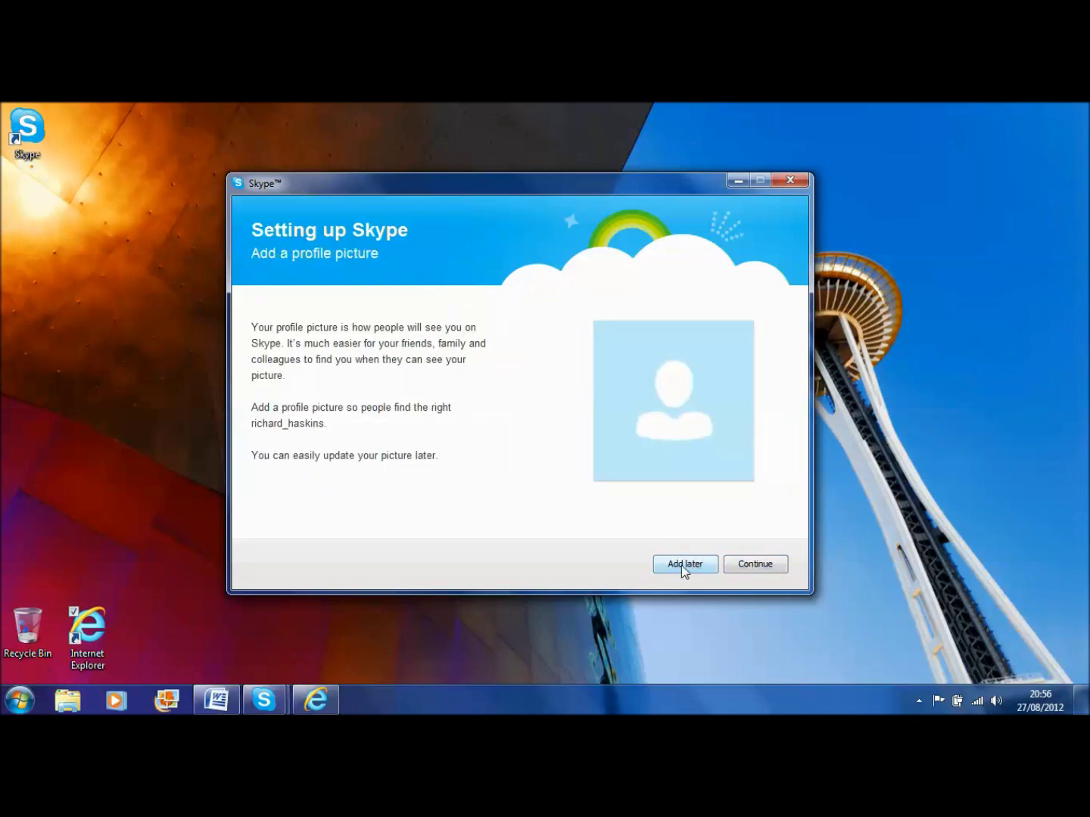
Step: Take a webcam picture, use it as the profile picture, and finish the setup to start using Skype
{"action": "left_click", "coordinate": [736, 566]}
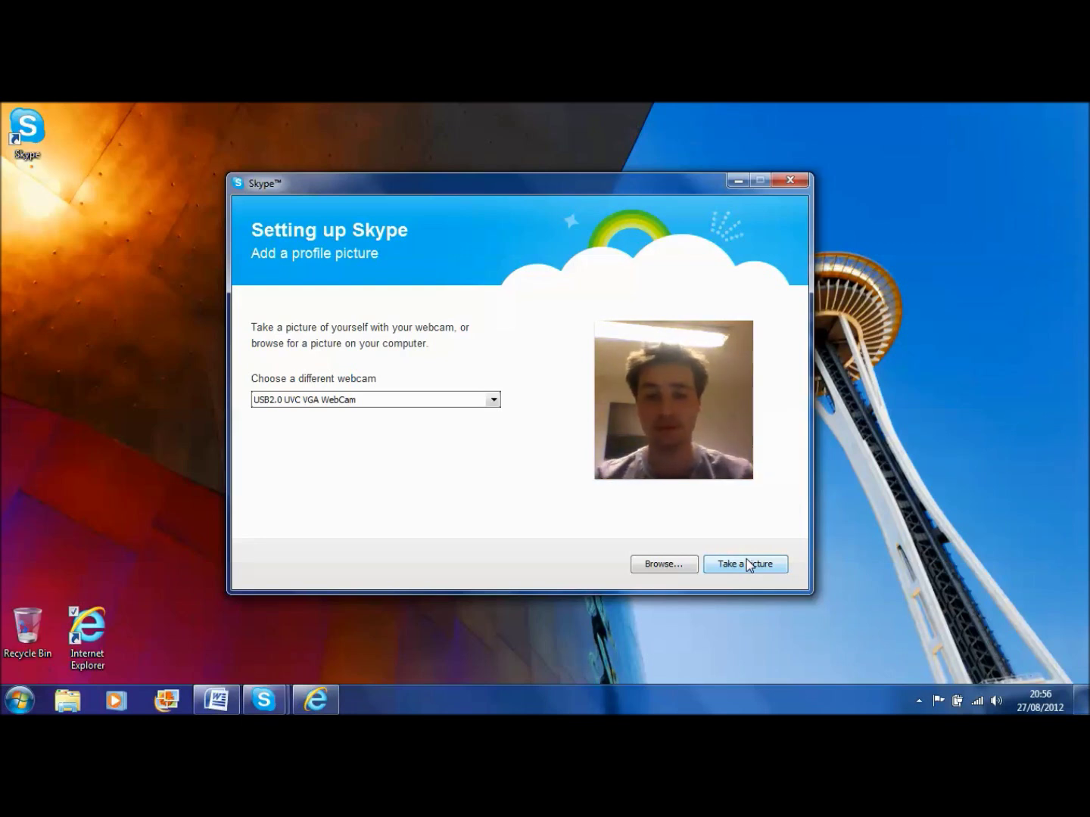
{"action": "left_click", "coordinate": [747, 565]}
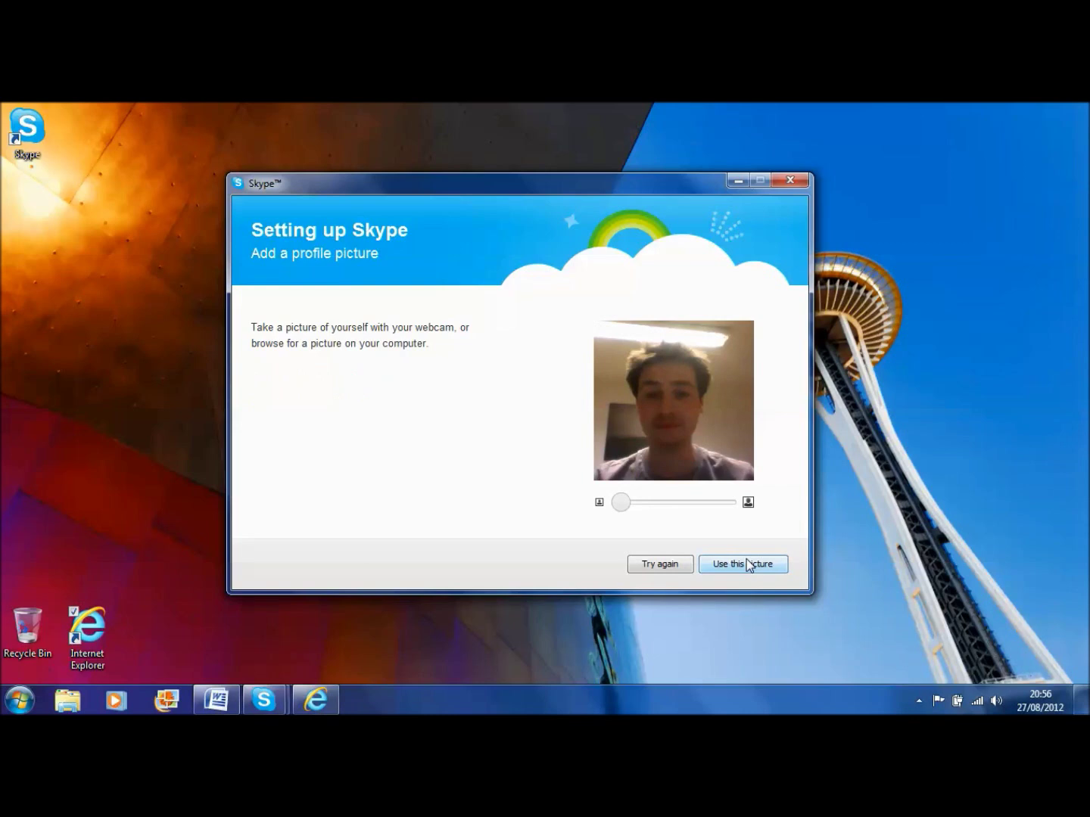
{"action": "left_click", "coordinate": [710, 569]}
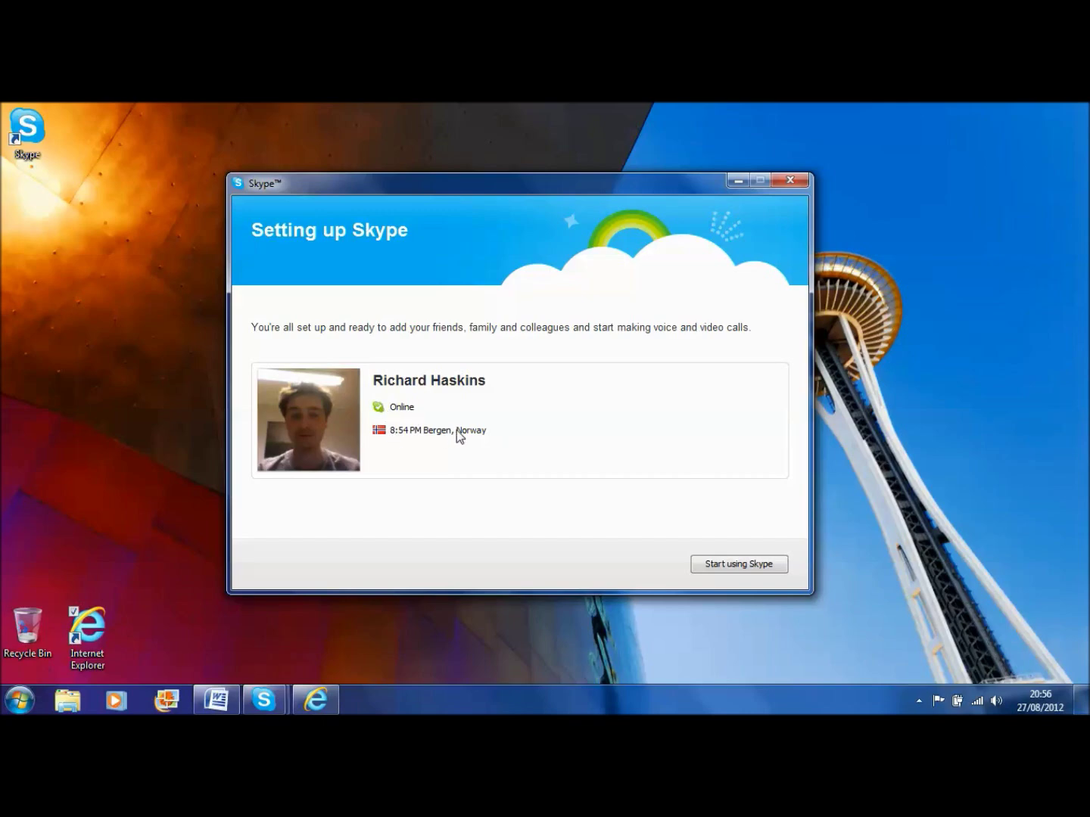
{"action": "left_click", "coordinate": [733, 566]}
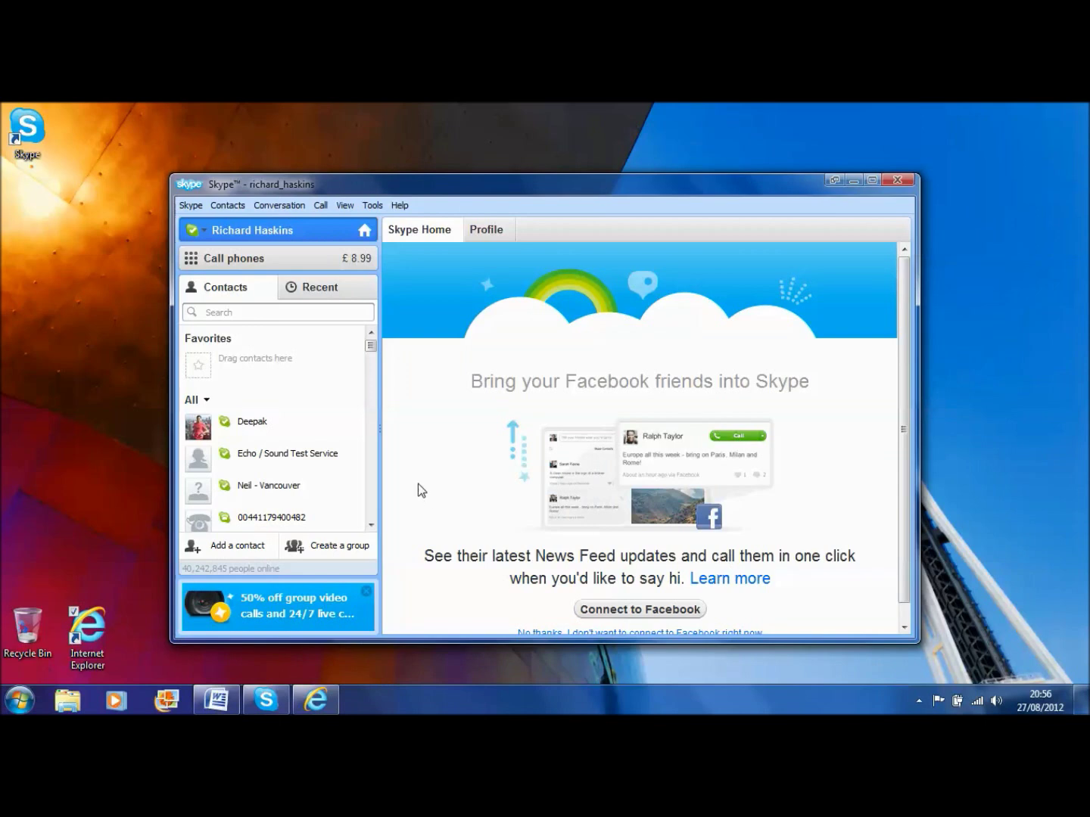
Step: Maximize the main Skype window and open the Call phones dial pad to check its country selection
{"action": "left_click_drag", "start_coordinate": [372, 346], "coordinate": [372, 379]}
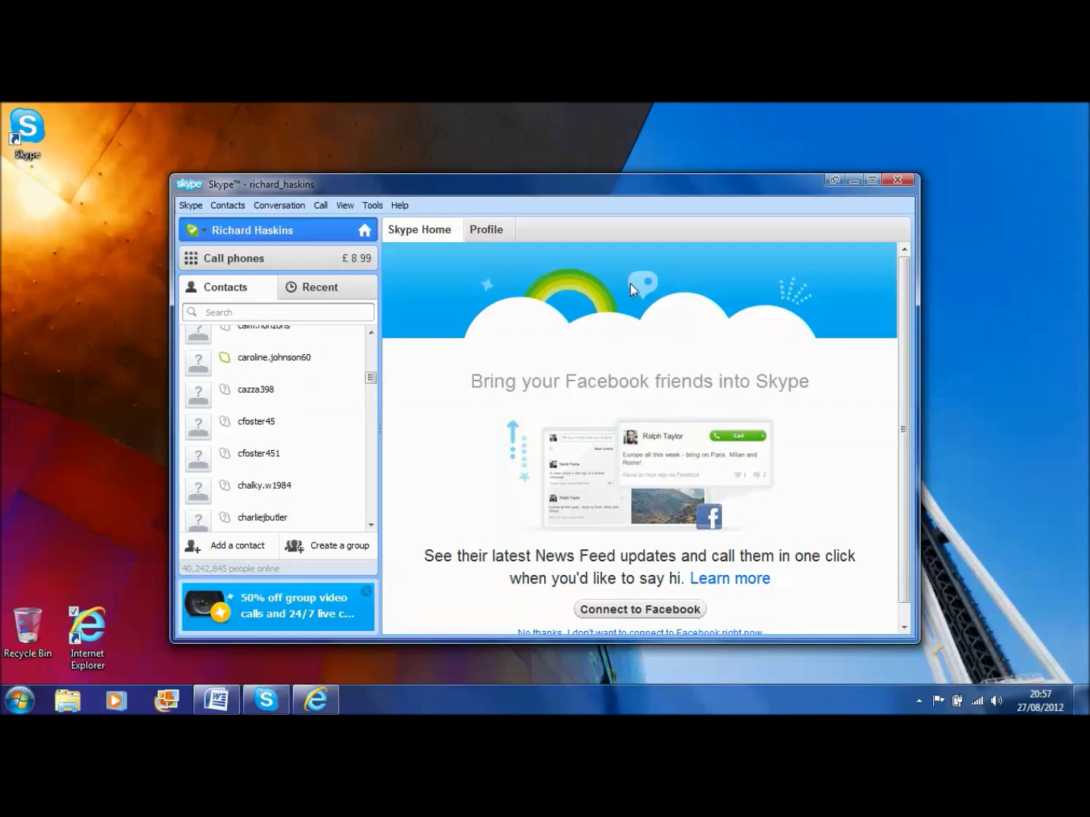
{"action": "left_click", "coordinate": [873, 182]}
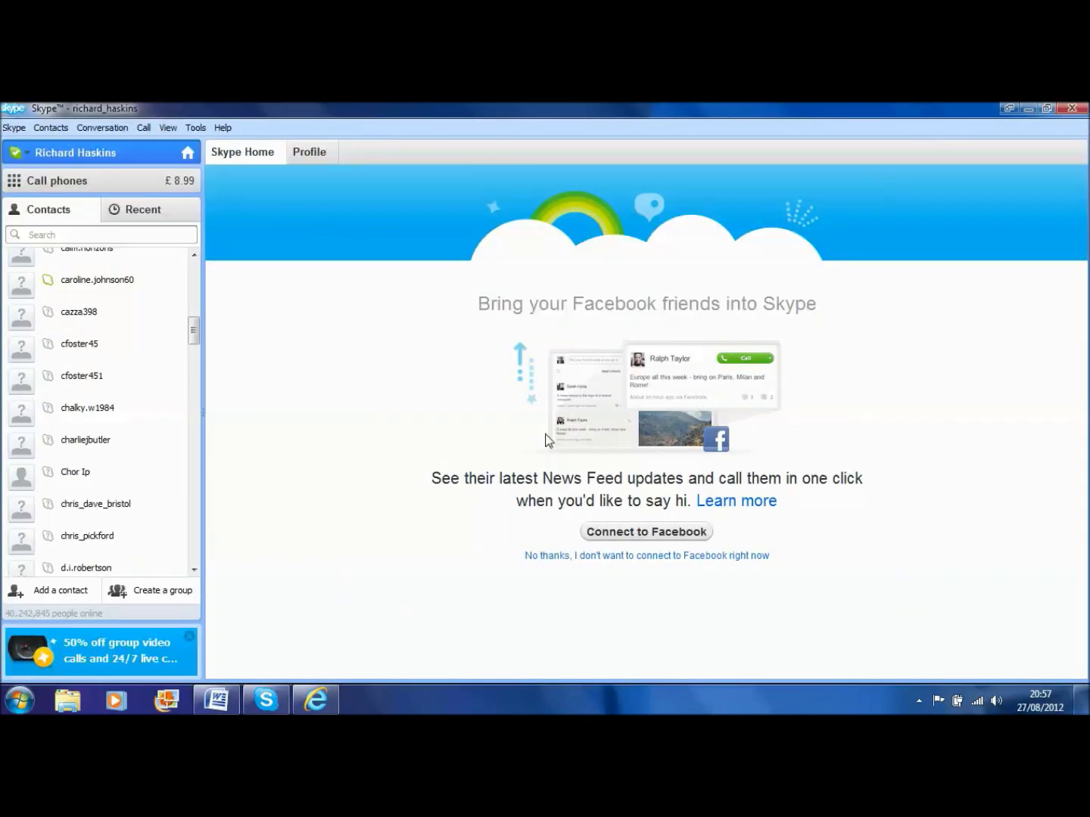
{"action": "left_click", "coordinate": [21, 187]}
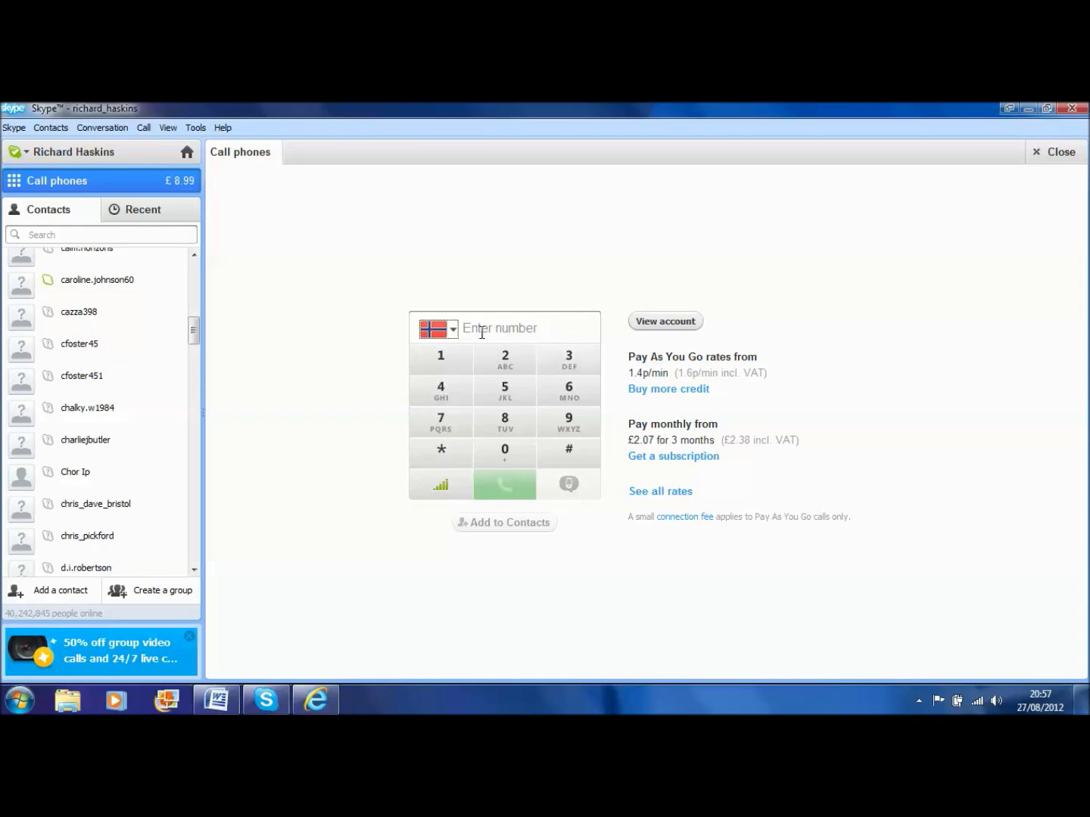
{"action": "left_click", "coordinate": [455, 331]}
{"action": "left_click", "coordinate": [325, 414]}
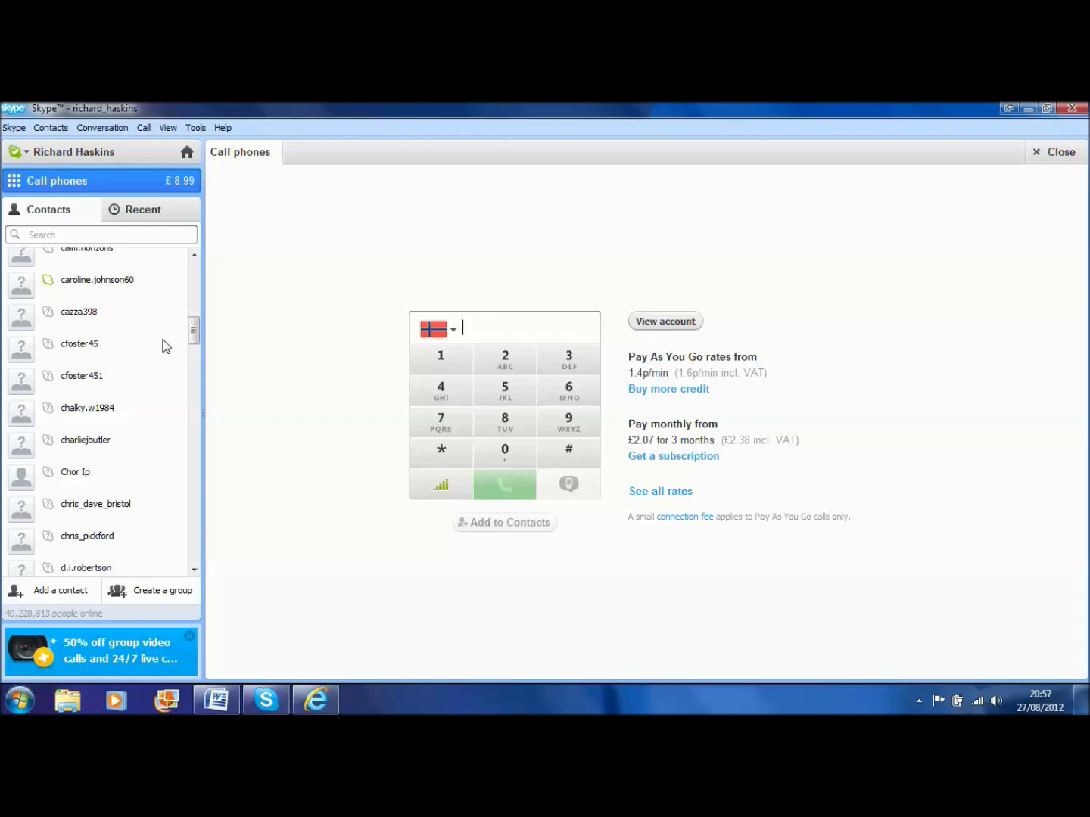
Step: Look through the contact list and check the contacts' online status
{"action": "left_click_drag", "start_coordinate": [193, 338], "coordinate": [193, 346]}
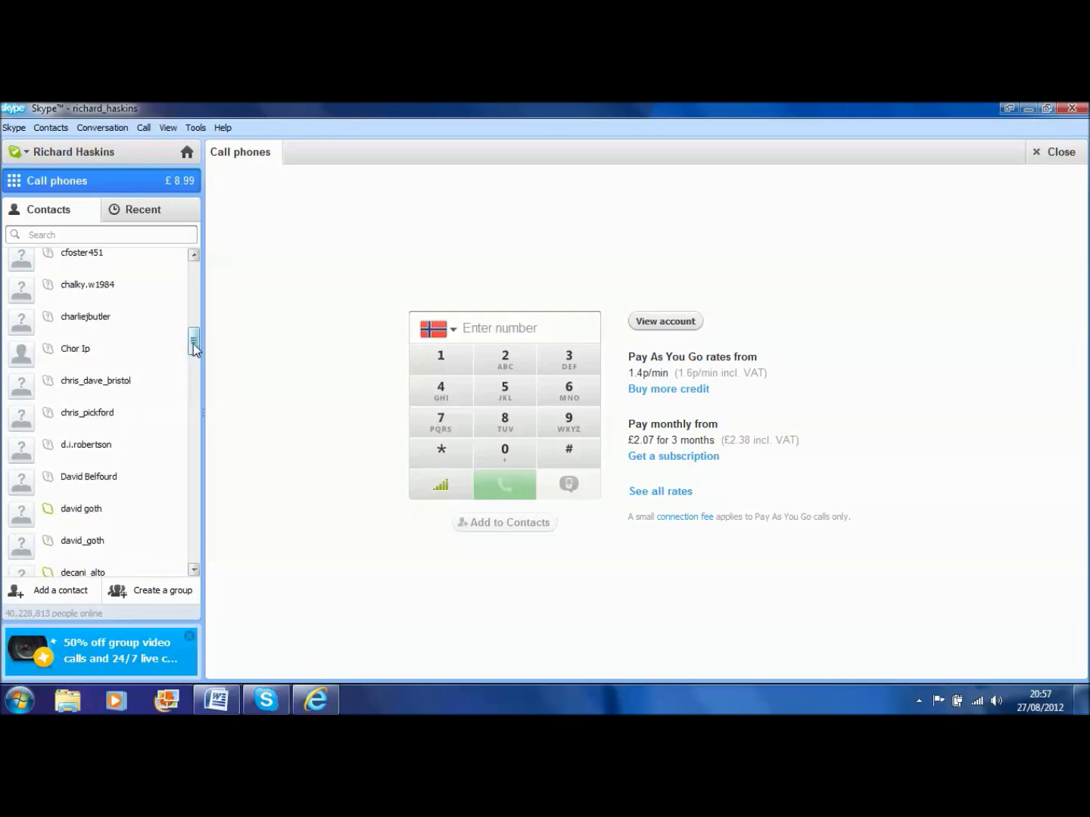
{"action": "left_click_drag", "start_coordinate": [194, 343], "coordinate": [196, 373]}
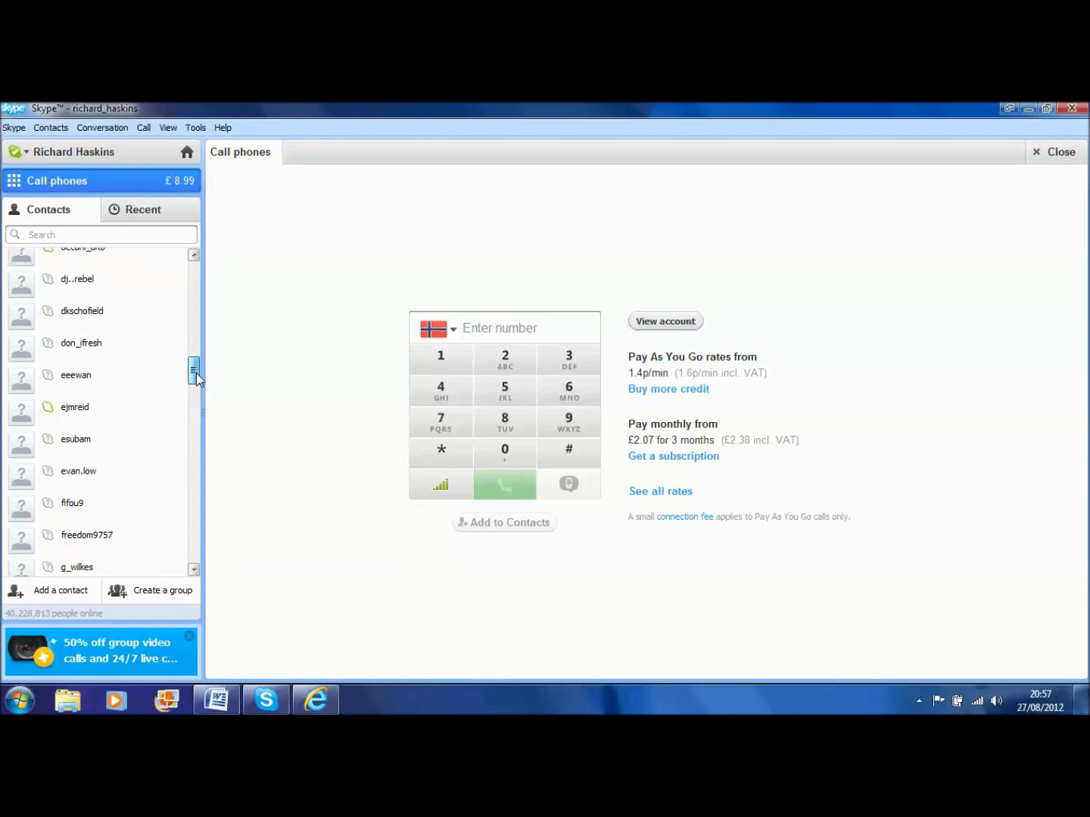
{"action": "left_click_drag", "start_coordinate": [196, 373], "coordinate": [196, 373]}
{"action": "left_click_drag", "start_coordinate": [195, 374], "coordinate": [194, 378]}
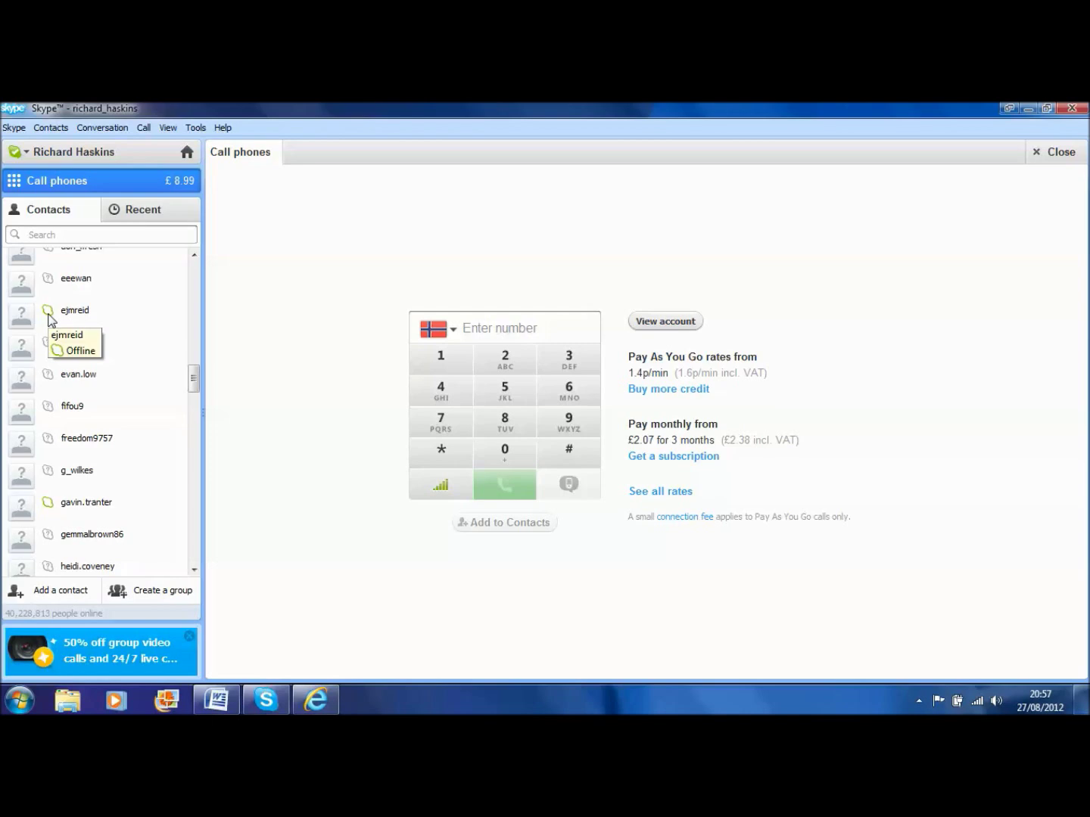
{"action": "left_click_drag", "start_coordinate": [193, 386], "coordinate": [192, 296]}
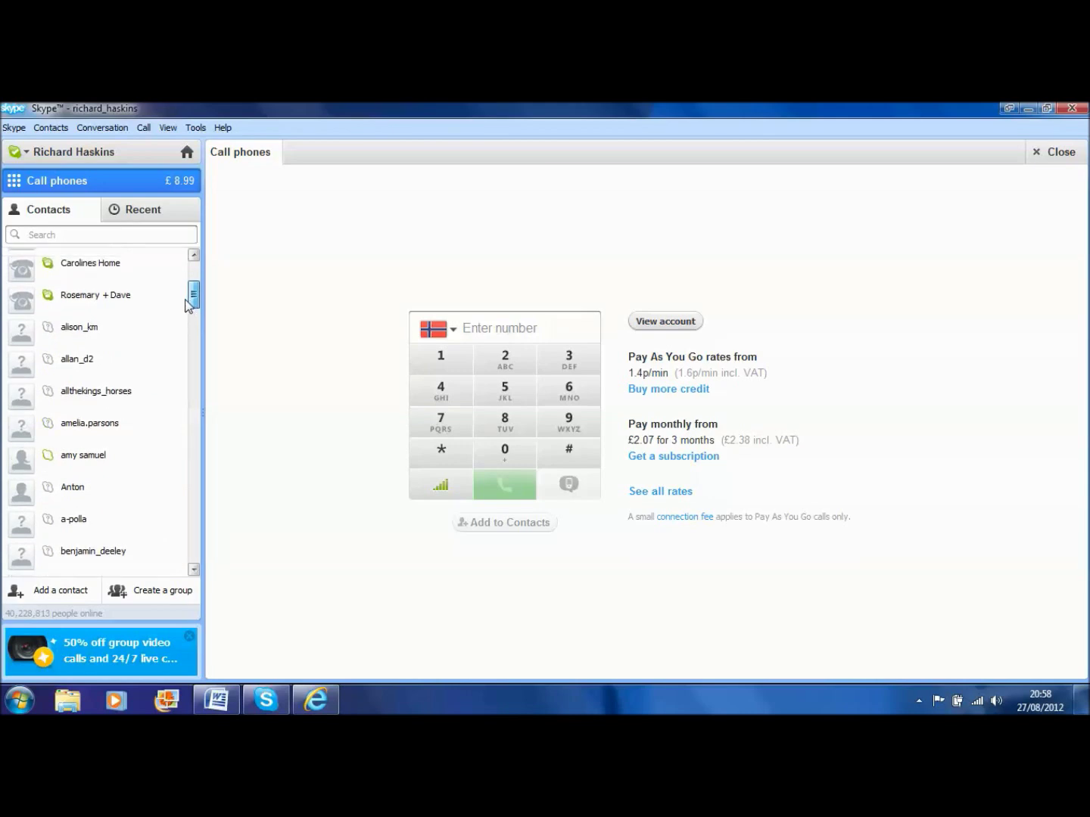